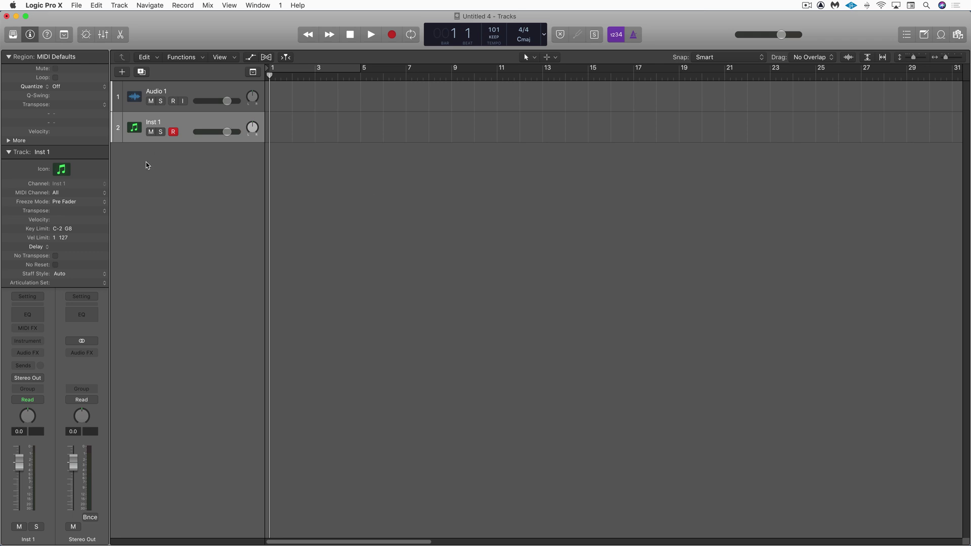
# Select the Audio 1 track and review its input source options.
pyautogui.click(181, 88)
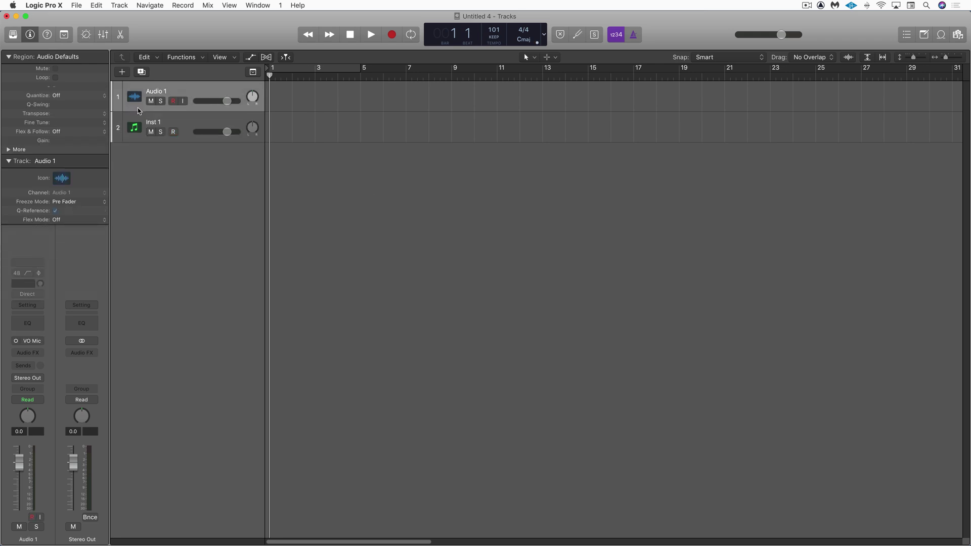
pyautogui.click(179, 117)
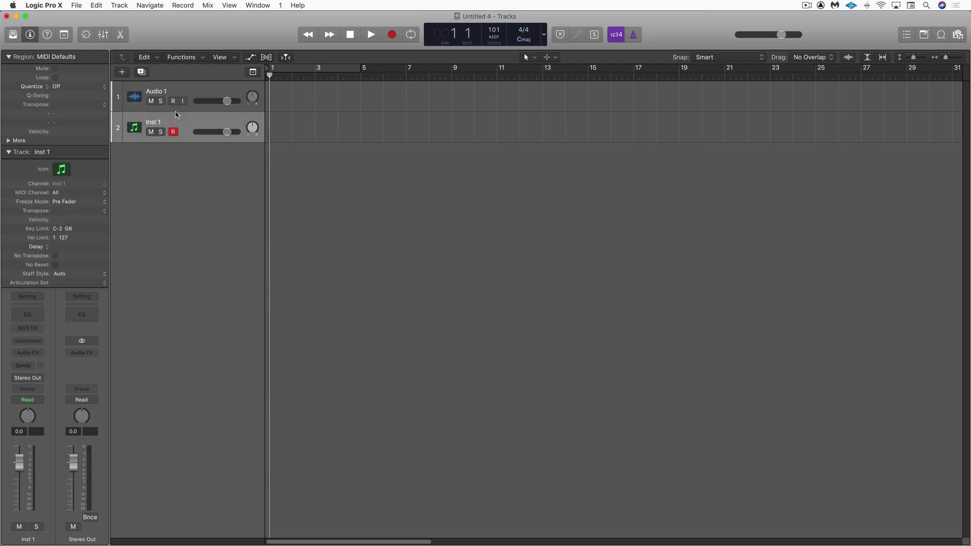
pyautogui.click(193, 90)
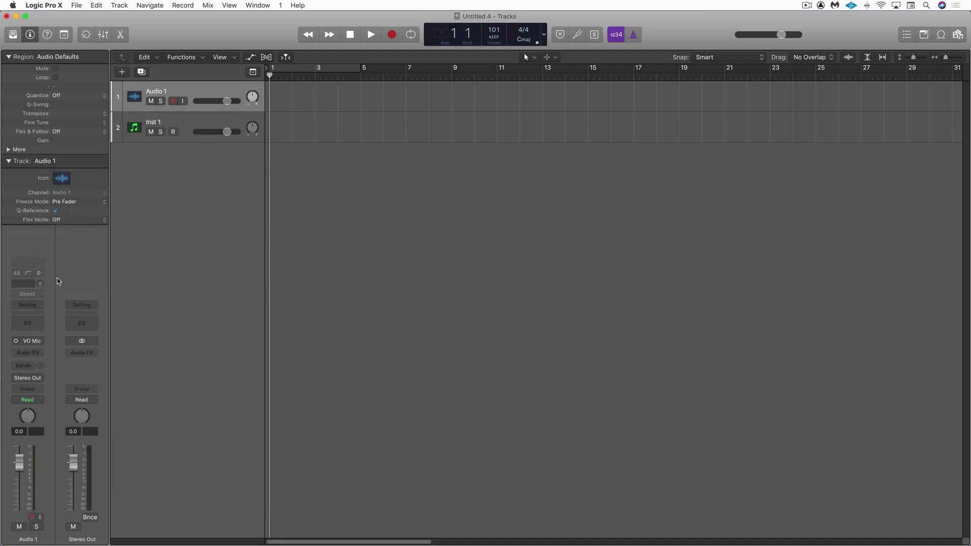
pyautogui.click(40, 342)
pyautogui.click(188, 230)
# Route Audio 1's output to Bus 64 (Master Bus), creating the Aux 1 return.
pyautogui.click(37, 379)
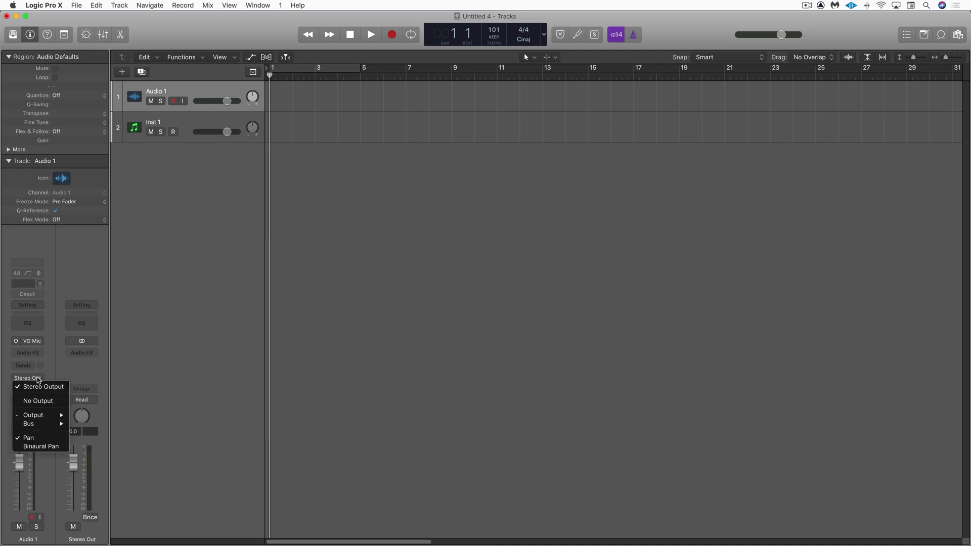
pyautogui.moveTo(45, 424)
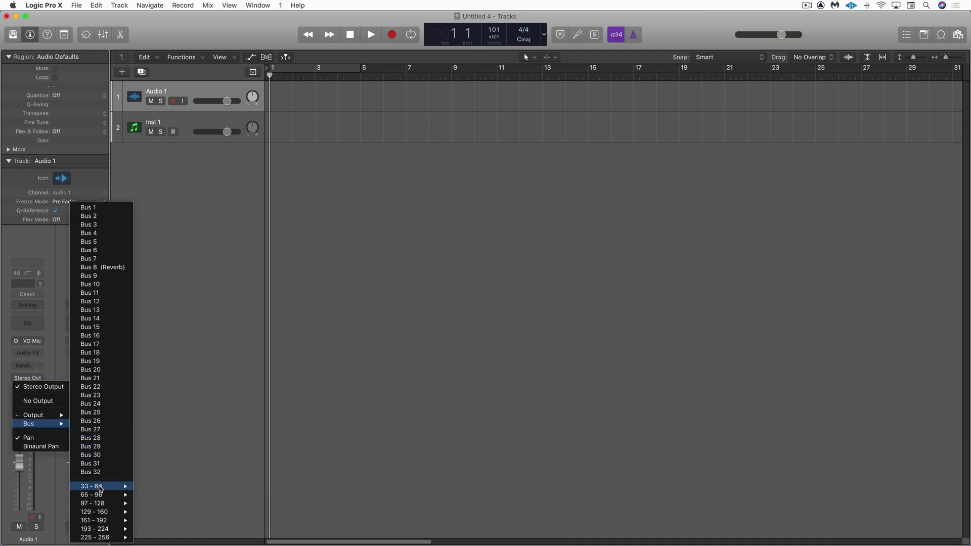
pyautogui.moveTo(100, 488)
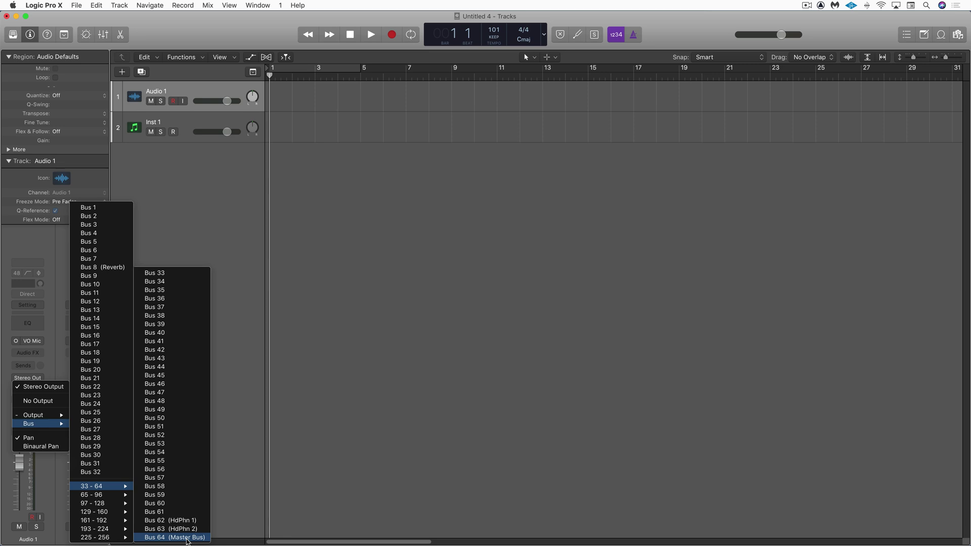
pyautogui.click(186, 538)
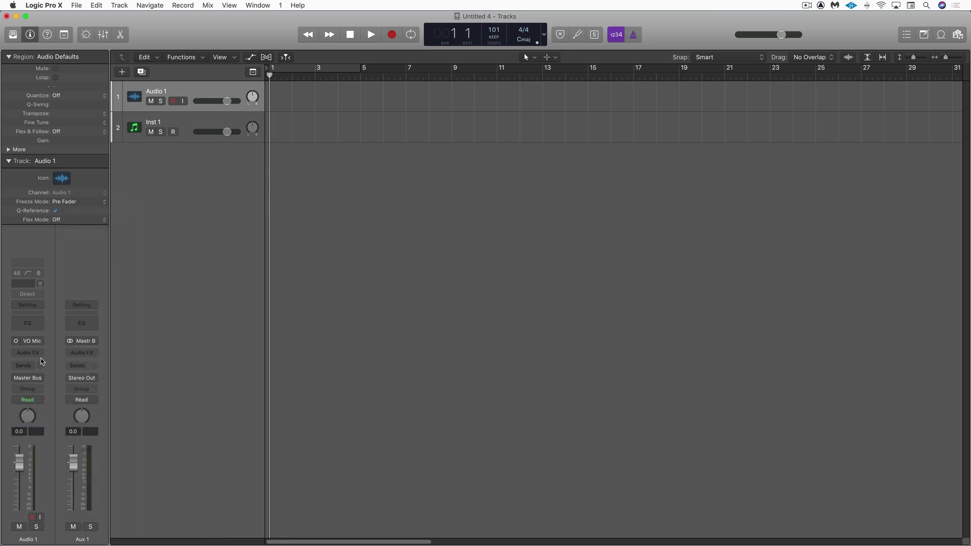
# Add Audio 1 sends to Bus 8 Reverb, Bus 62 HdPhn 1 and Bus 63 HdPhn 2.
pyautogui.click(30, 366)
pyautogui.moveTo(32, 385)
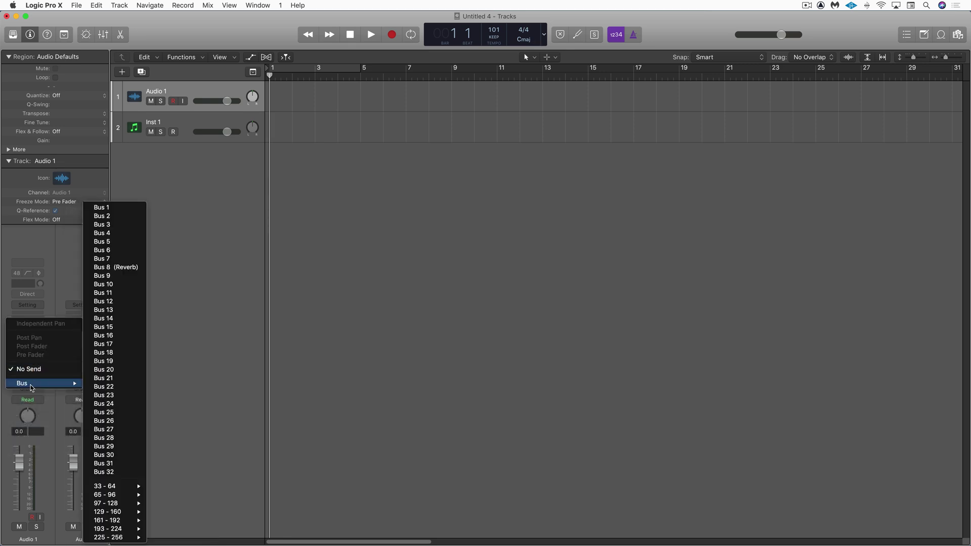
pyautogui.click(117, 267)
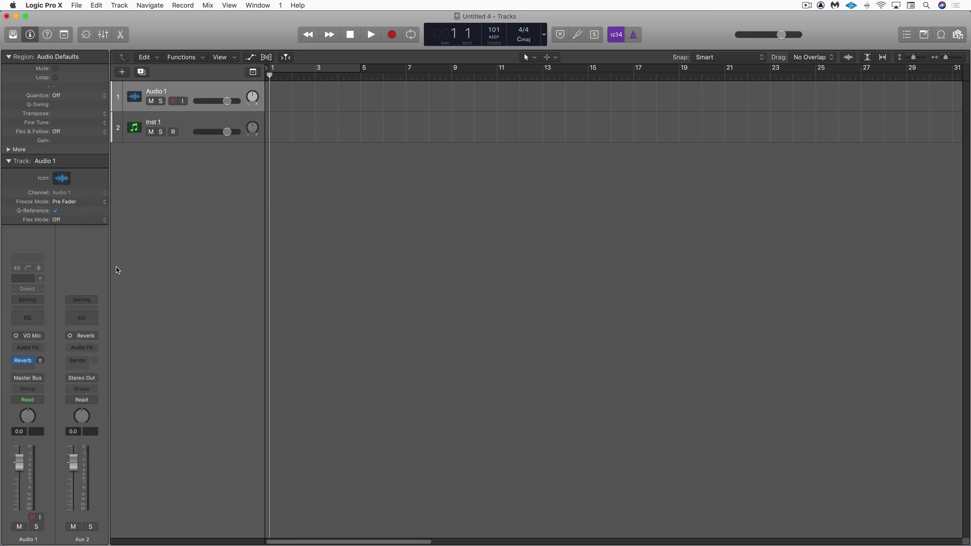
pyautogui.click(31, 370)
pyautogui.moveTo(31, 382)
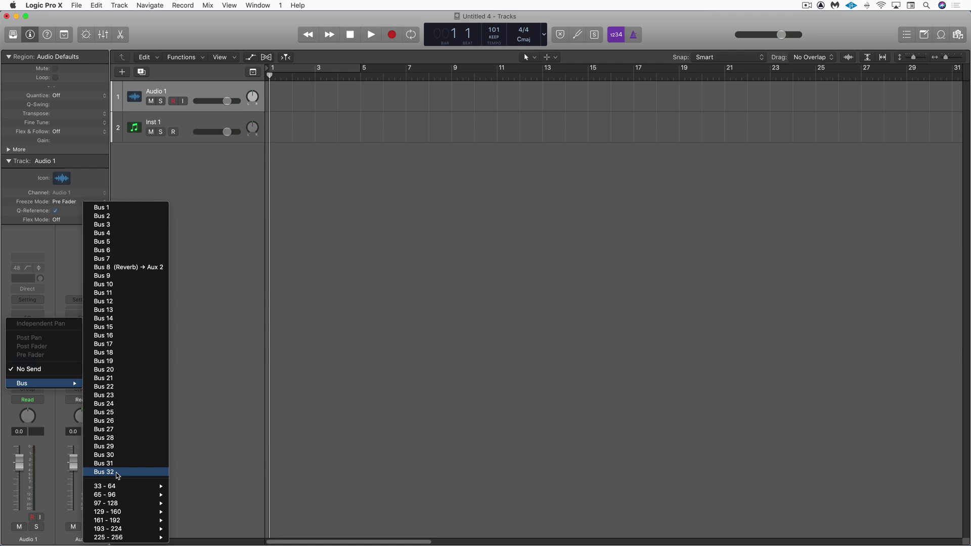
pyautogui.moveTo(126, 488)
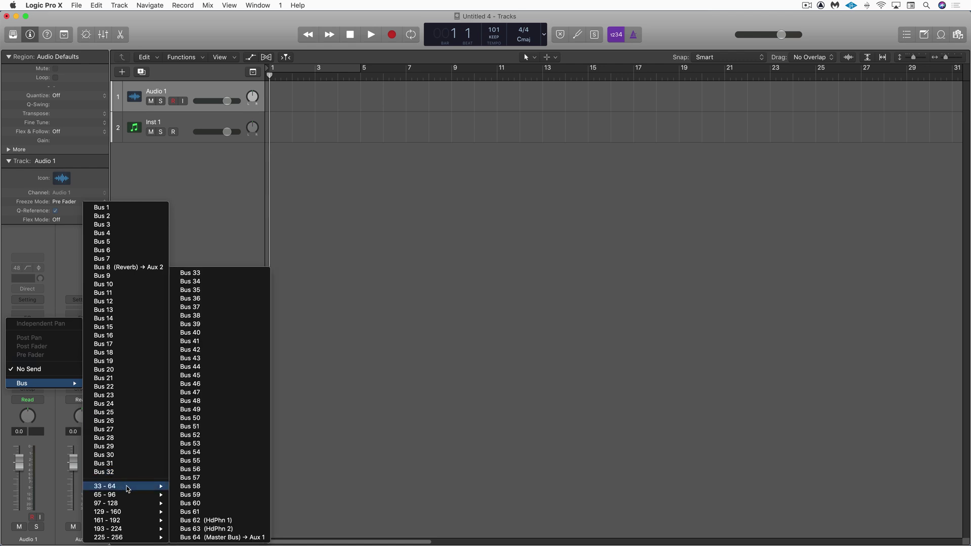
pyautogui.click(218, 521)
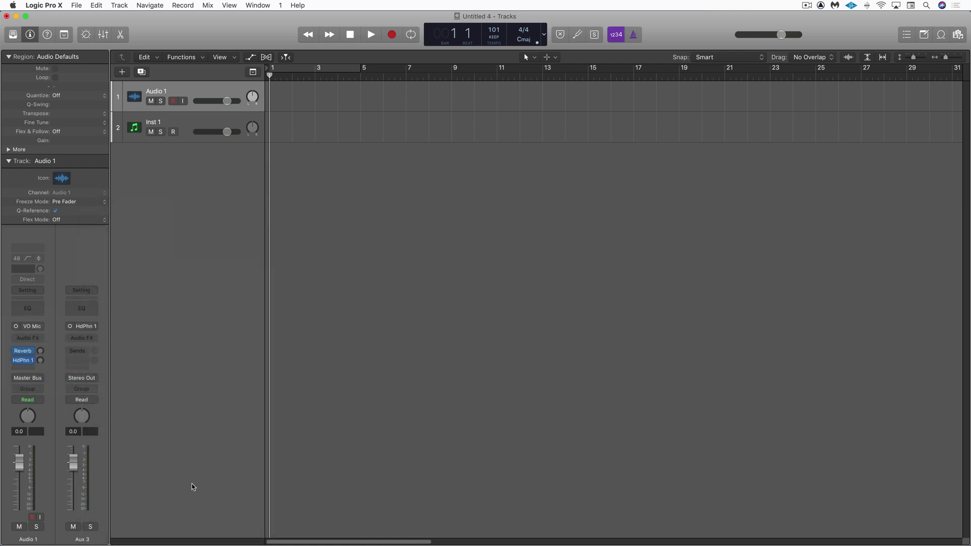
pyautogui.click(31, 369)
pyautogui.moveTo(30, 383)
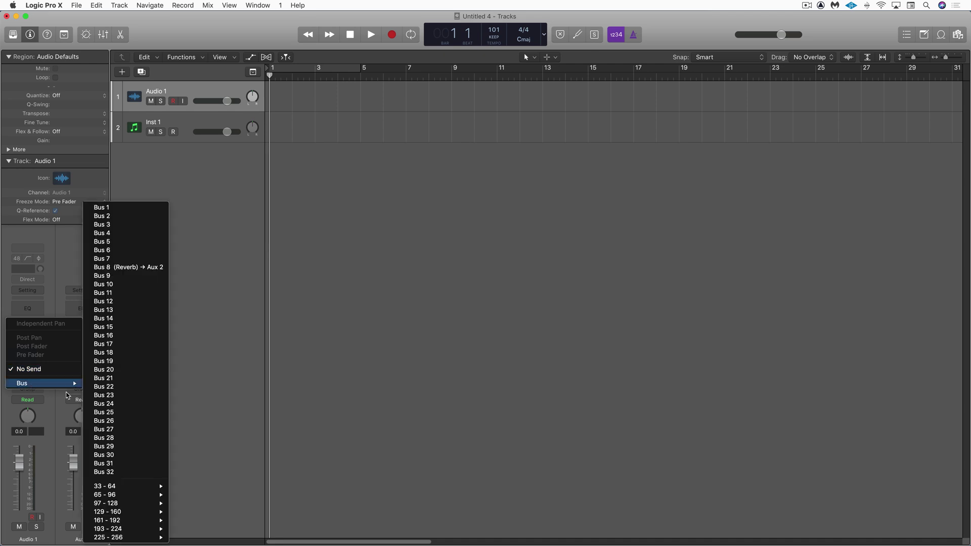
pyautogui.moveTo(114, 486)
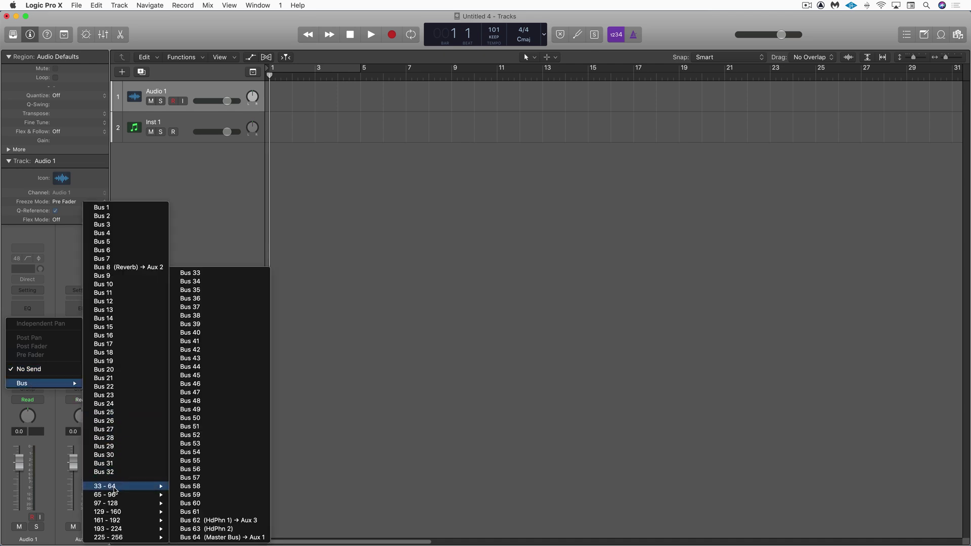
pyautogui.click(213, 530)
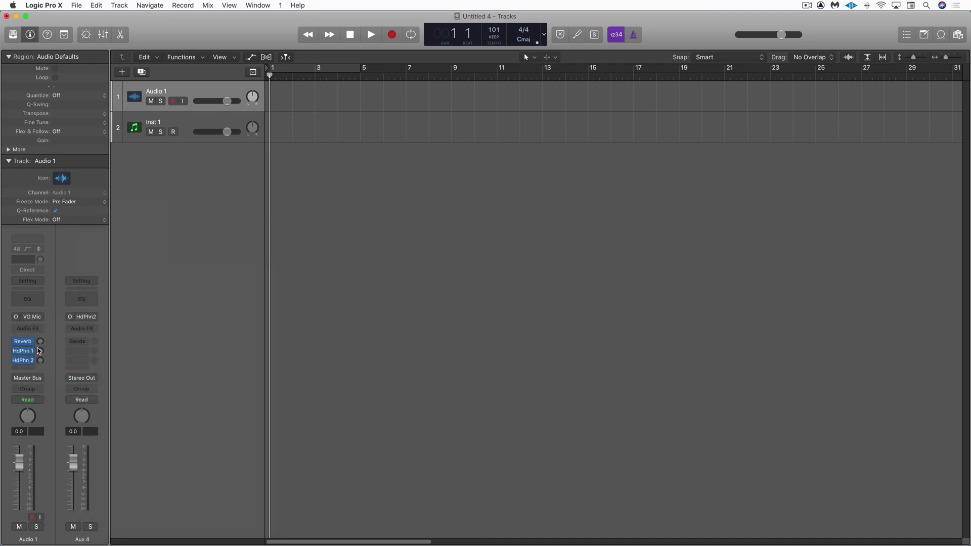
# Set both headphone sends to +0.0 dB, lower the fader to -4.3 dB, and insert a Channel EQ.
pyautogui.moveTo(41, 353); pyautogui.dragTo(41, 363)
pyautogui.click(41, 361)
pyautogui.moveTo(18, 461); pyautogui.dragTo(19, 474)
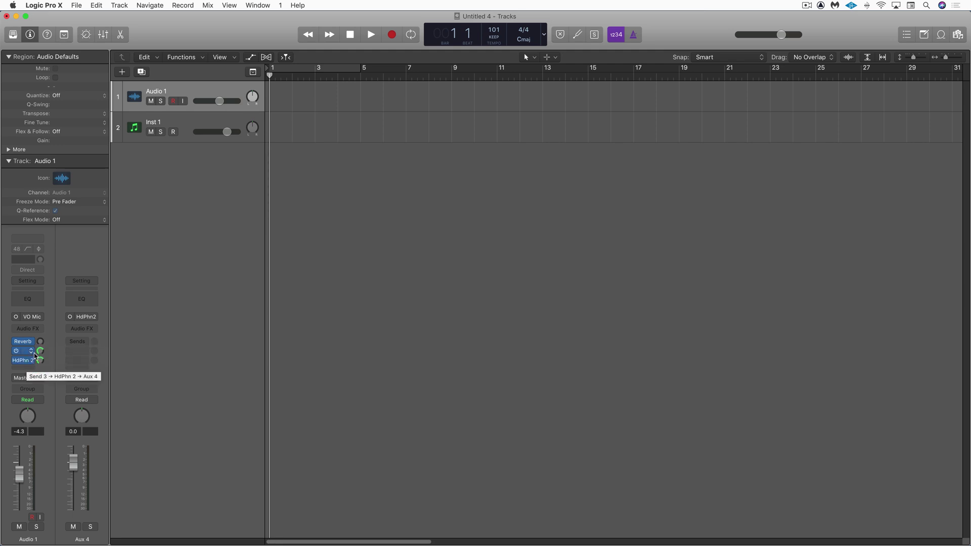
pyautogui.click(31, 302)
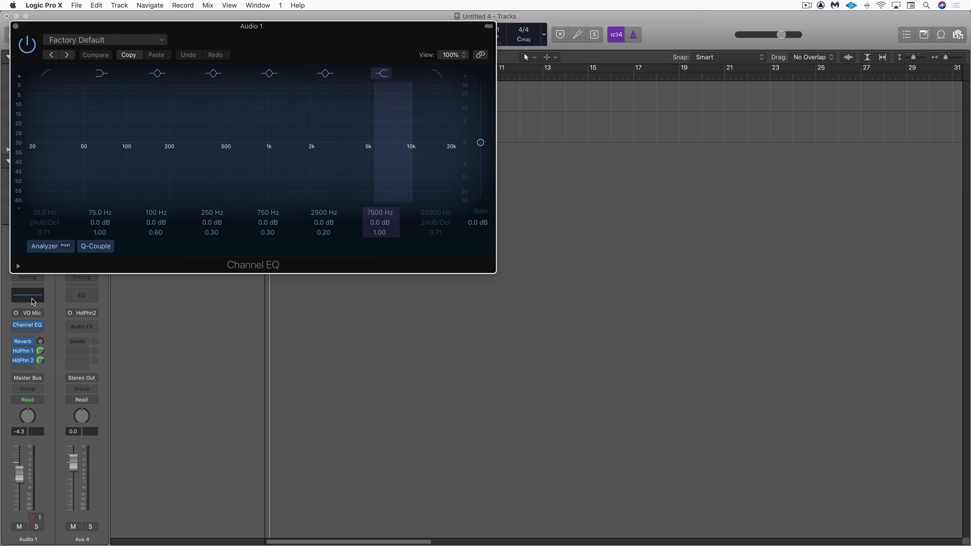
pyautogui.click(15, 26)
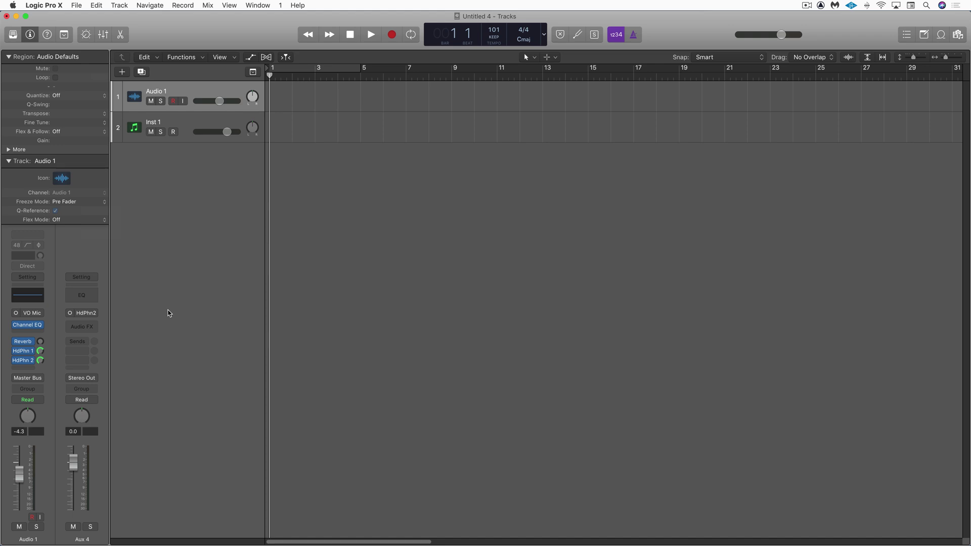
# Save Audio 1's channel strip in the Audio folder as 'Default Audio Channel Strip [April 2020]'.
pyautogui.press('y')
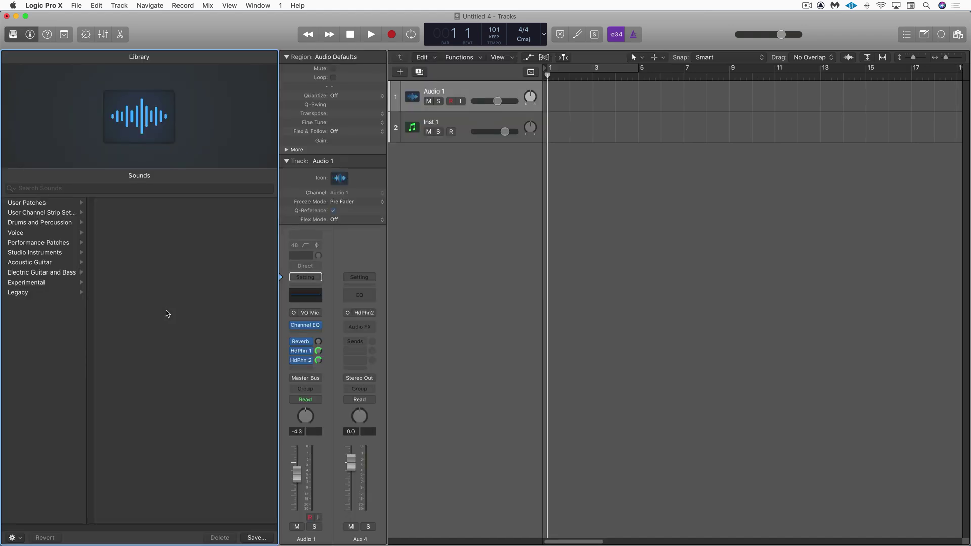
pyautogui.click(256, 538)
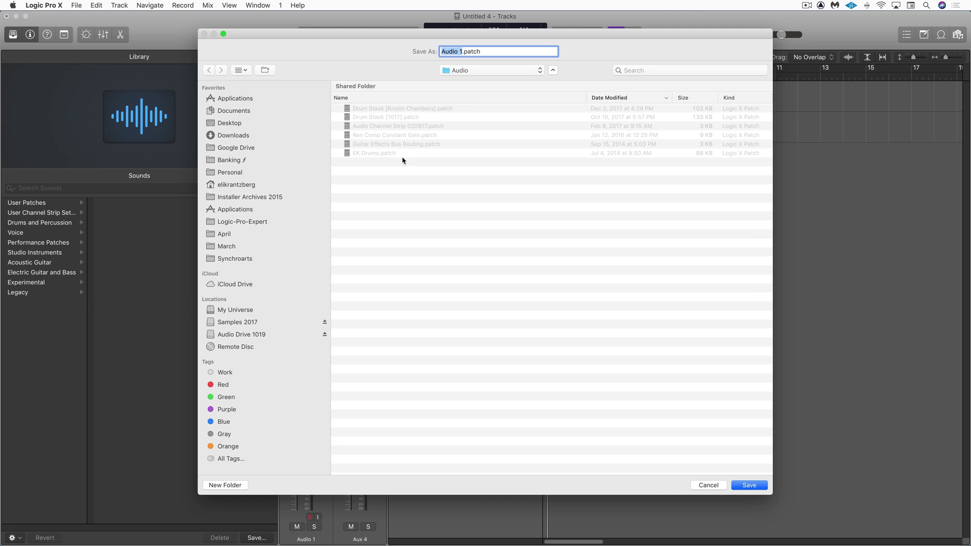
pyautogui.click(540, 74)
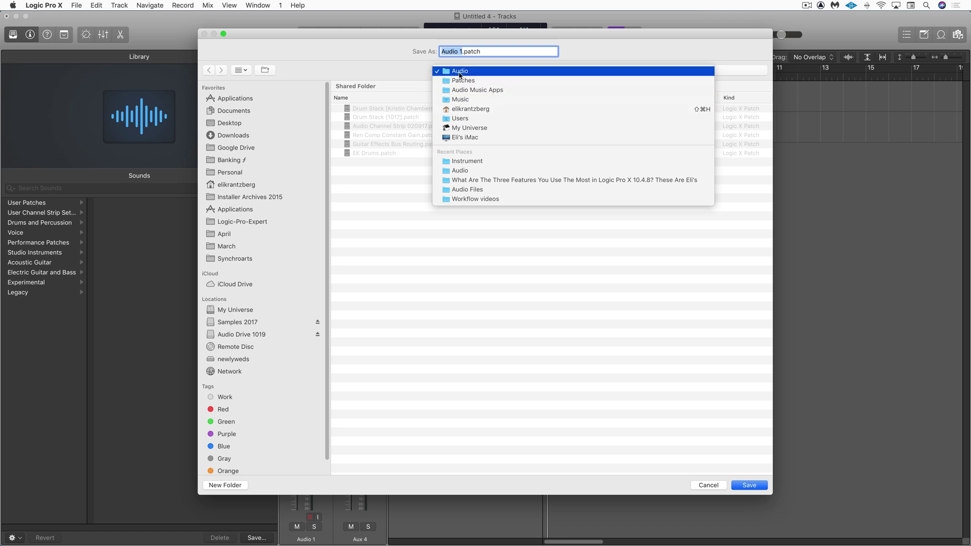
pyautogui.click(503, 50)
pyautogui.write('Default Audio Channel Strip [April 2020]')
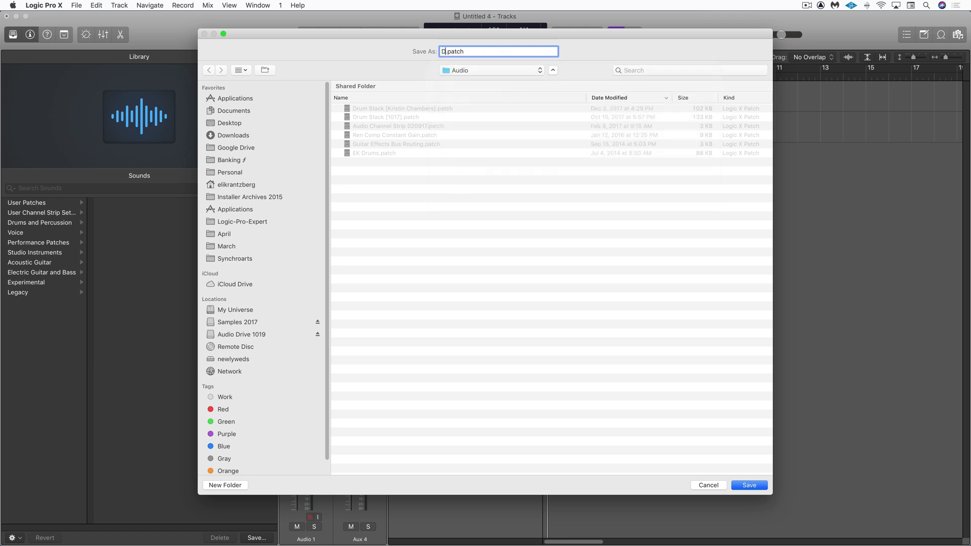
pyautogui.press('Return')
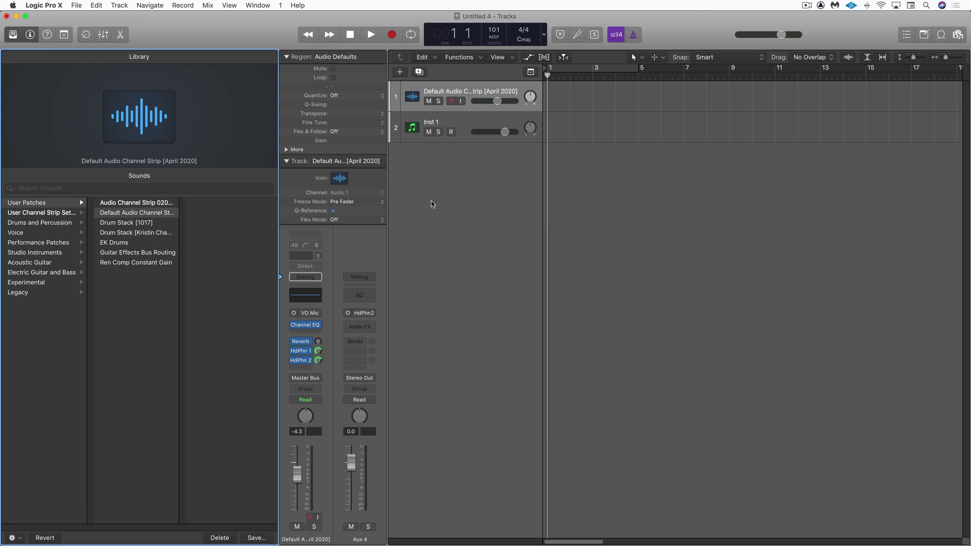
# Route the Inst 1 track's output to Bus 64 (Master Bus).
pyautogui.click(427, 124)
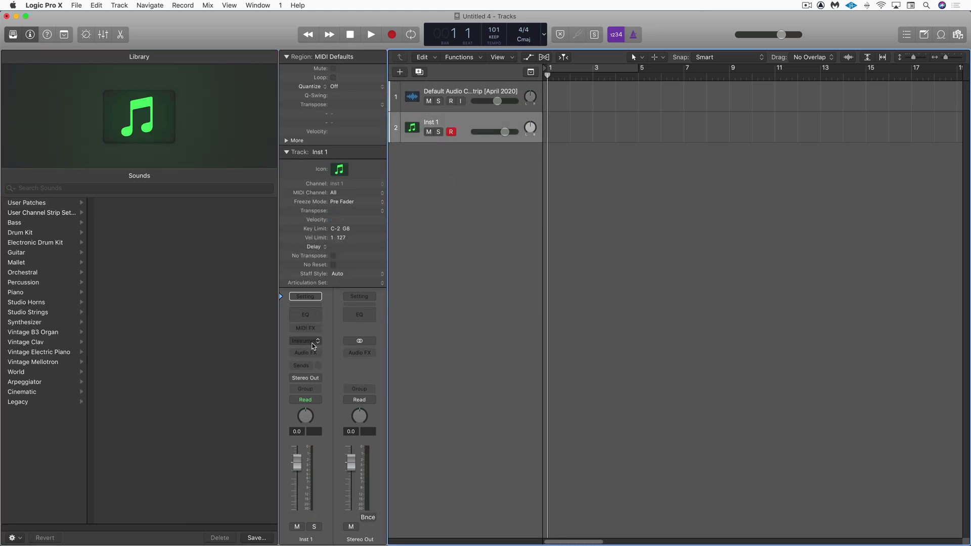
pyautogui.click(312, 378)
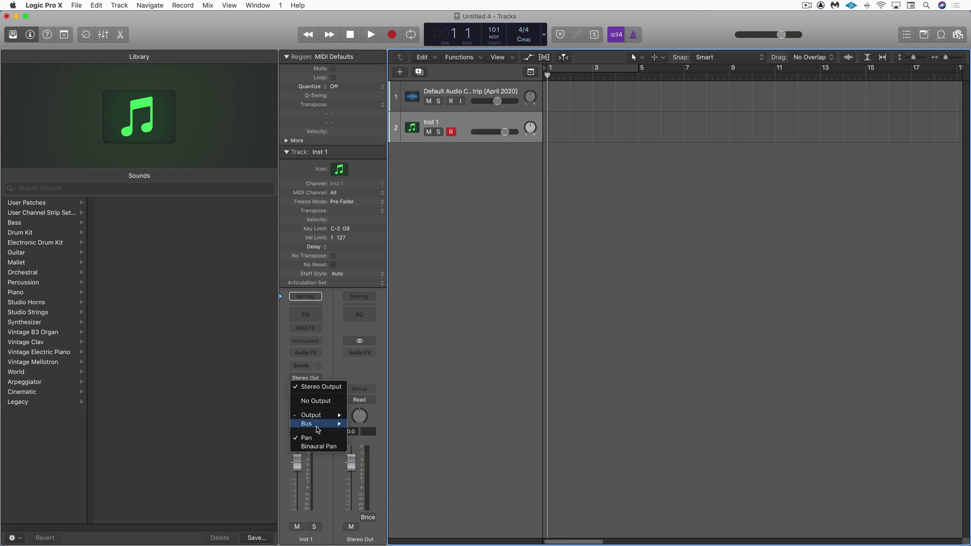
pyautogui.moveTo(317, 425)
pyautogui.moveTo(380, 486)
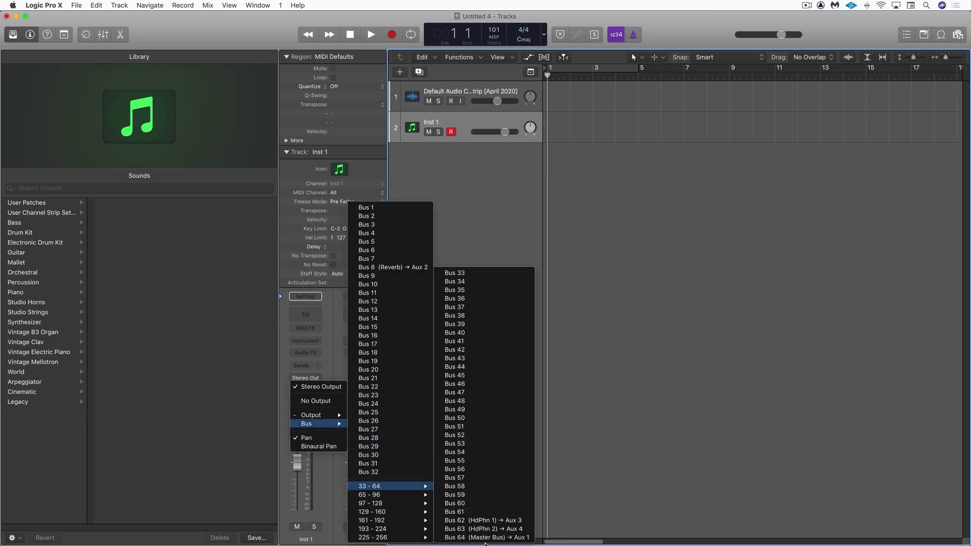
pyautogui.click(455, 536)
# Add Inst 1 sends to Bus 8 Reverb, Bus 62 HdPhn 1 and Bus 63 HdPhn 2, raising headphone levels.
pyautogui.click(308, 365)
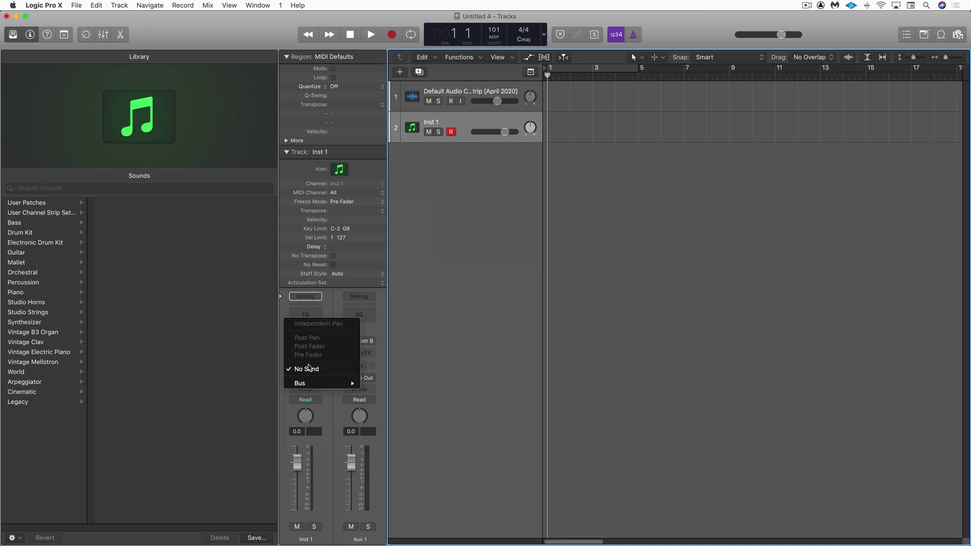
pyautogui.moveTo(307, 383)
pyautogui.click(379, 269)
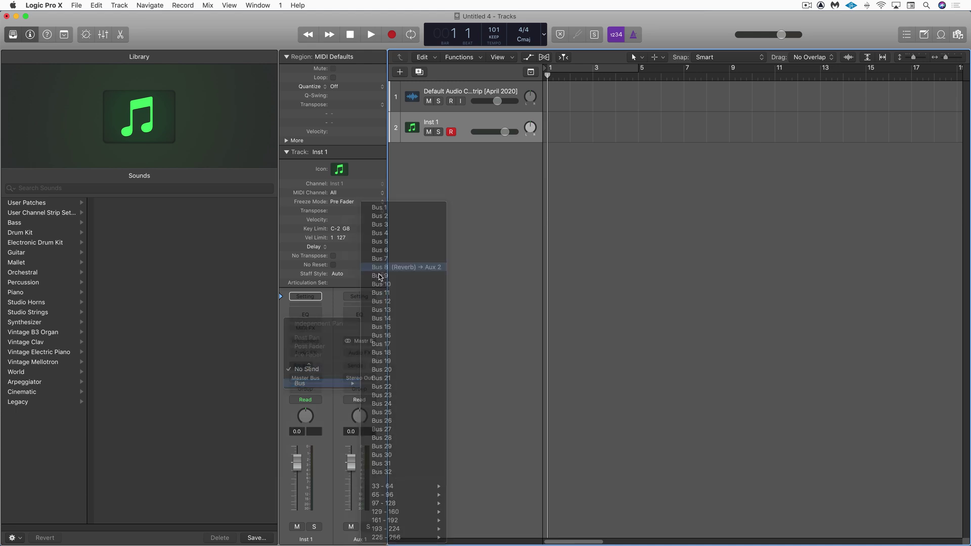
pyautogui.click(307, 370)
pyautogui.moveTo(306, 382)
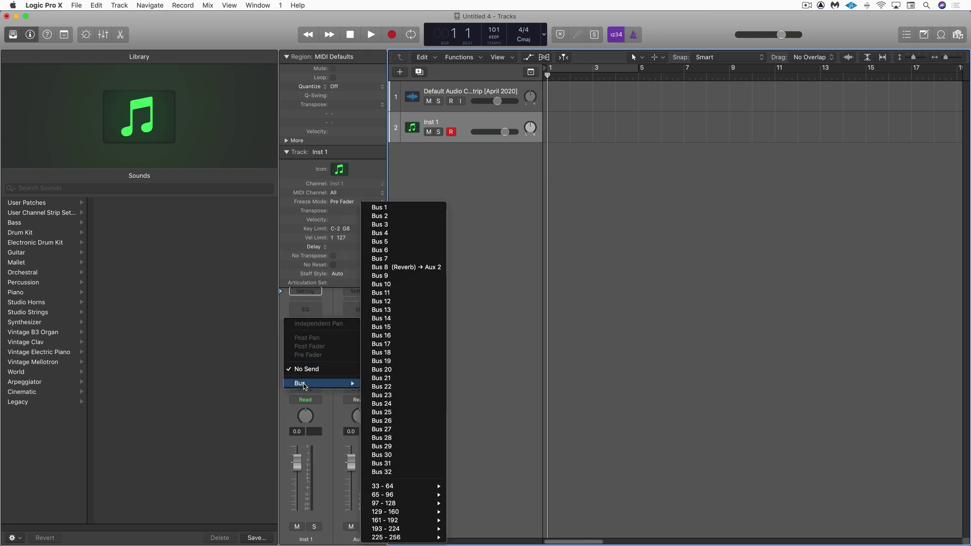
pyautogui.moveTo(401, 488)
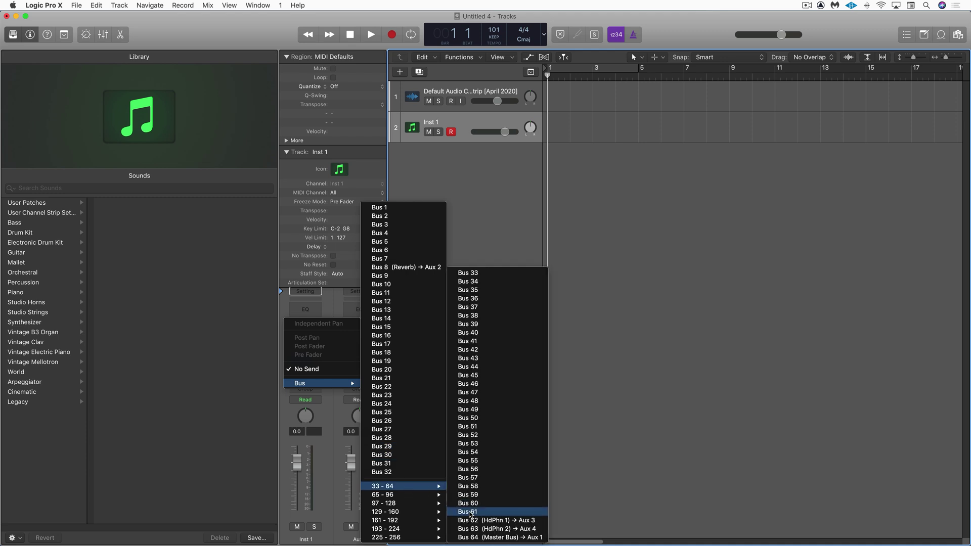
pyautogui.click(481, 520)
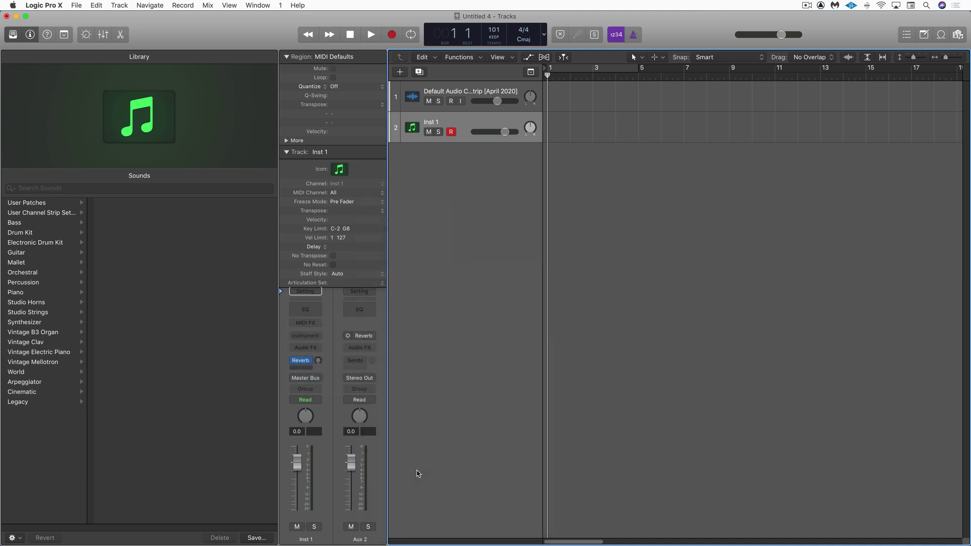
pyautogui.click(304, 369)
pyautogui.moveTo(306, 383)
pyautogui.moveTo(427, 485)
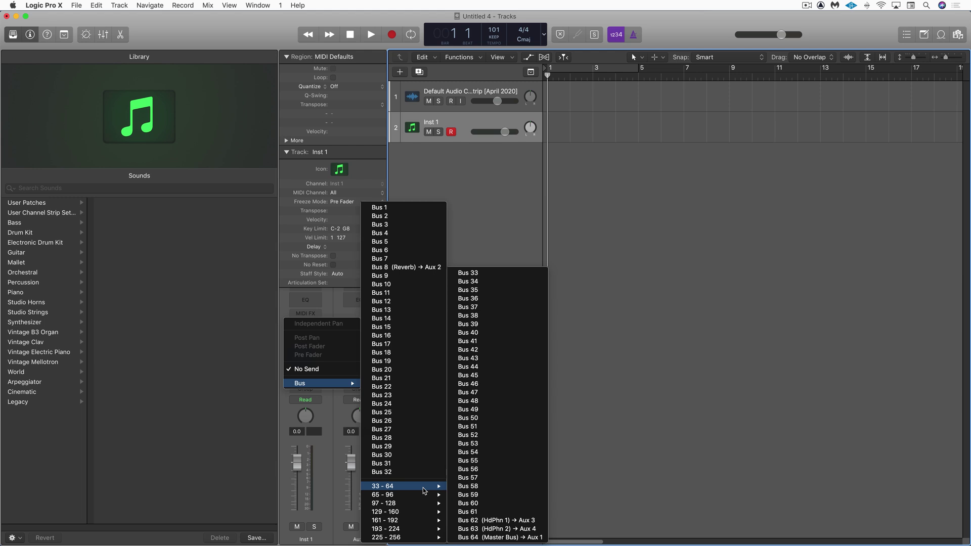
pyautogui.click(483, 528)
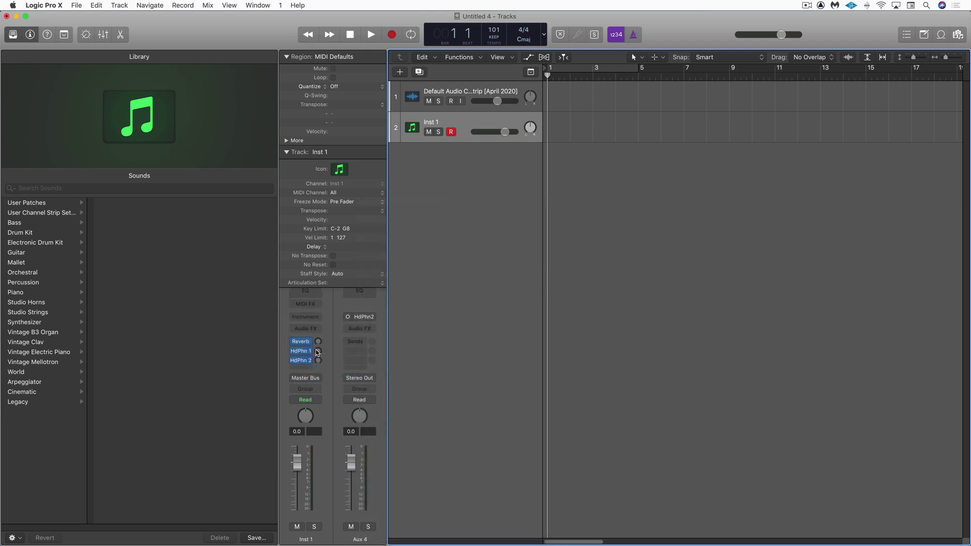
pyautogui.moveTo(317, 351); pyautogui.dragTo(318, 354)
pyautogui.click(287, 152)
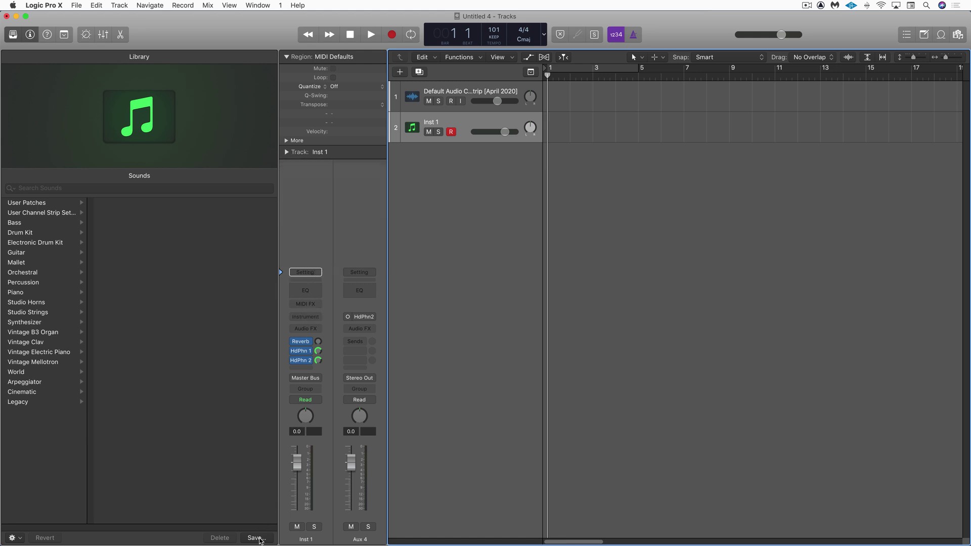
# Save the instrument channel strip in the Instrument folder as patch 'Sftwr Inst'.
pyautogui.click(257, 537)
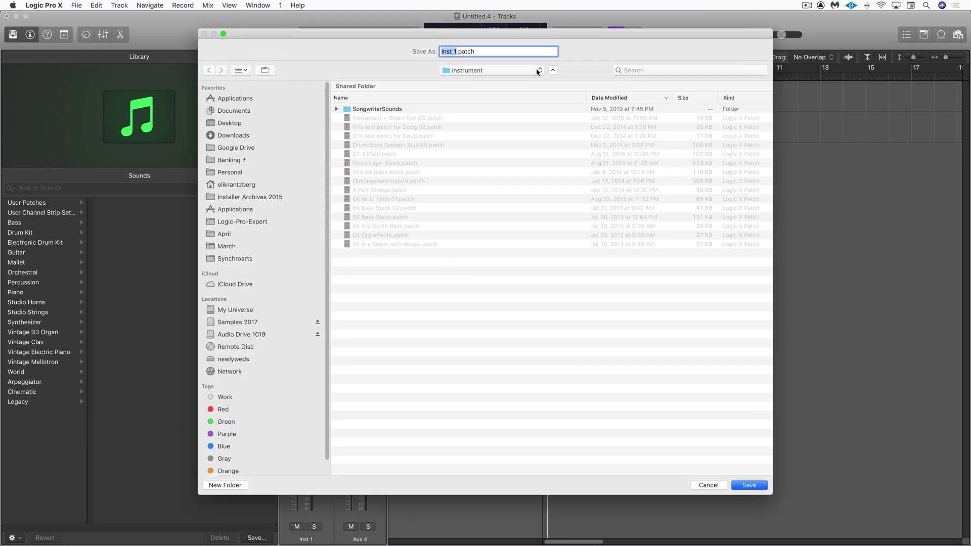
pyautogui.click(537, 72)
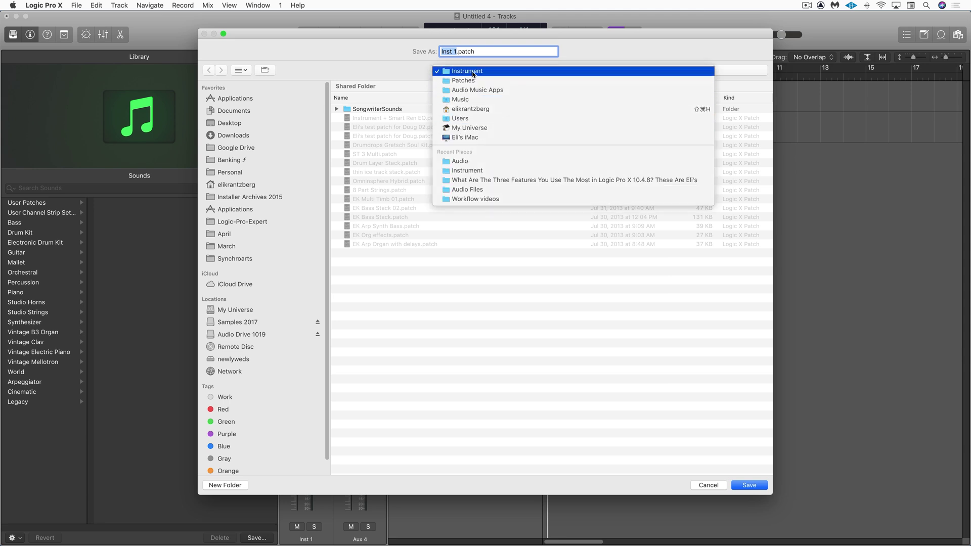
pyautogui.click(489, 58)
pyautogui.write('Sftwr Inst')
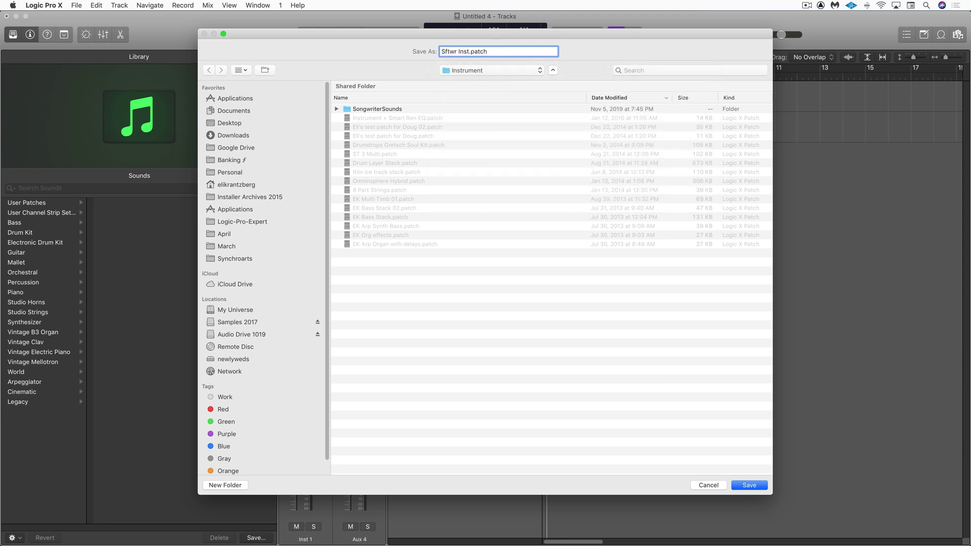
pyautogui.click(759, 487)
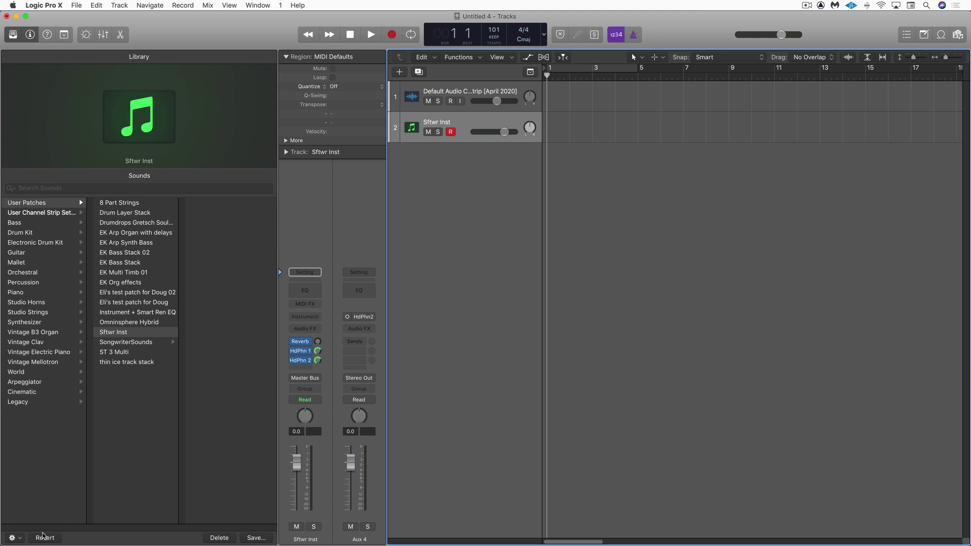
# Define Sftwr Inst and the default audio channel strip as the default patches.
pyautogui.click(20, 538)
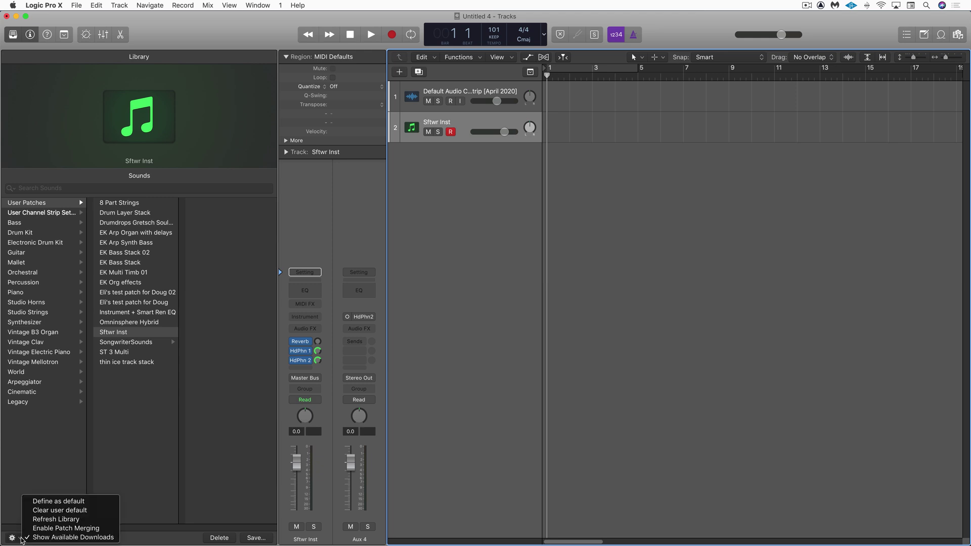
pyautogui.click(42, 501)
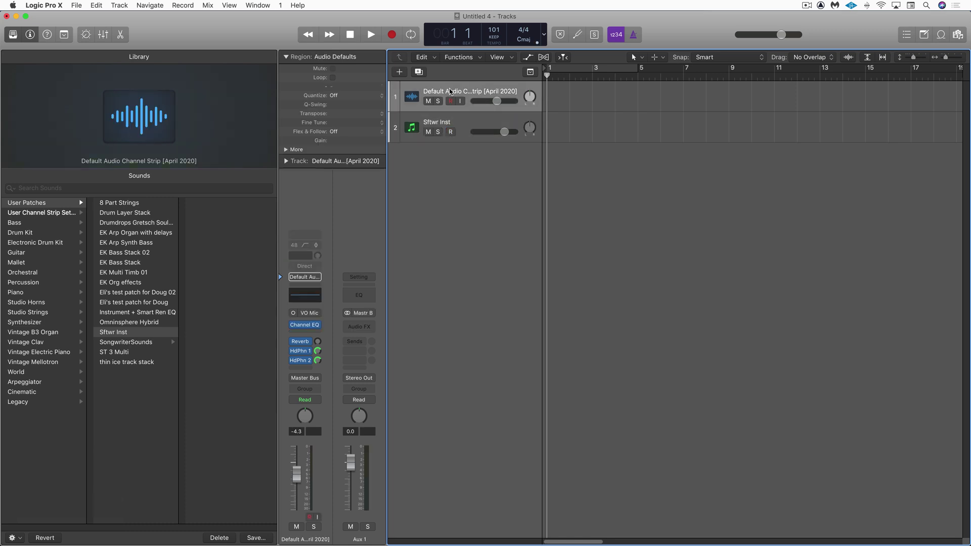
pyautogui.click(450, 91)
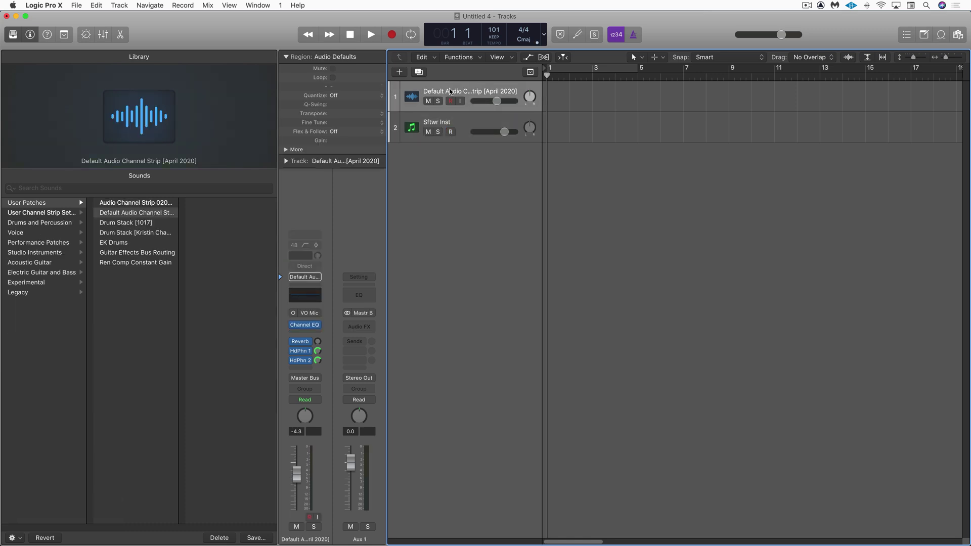
pyautogui.click(20, 539)
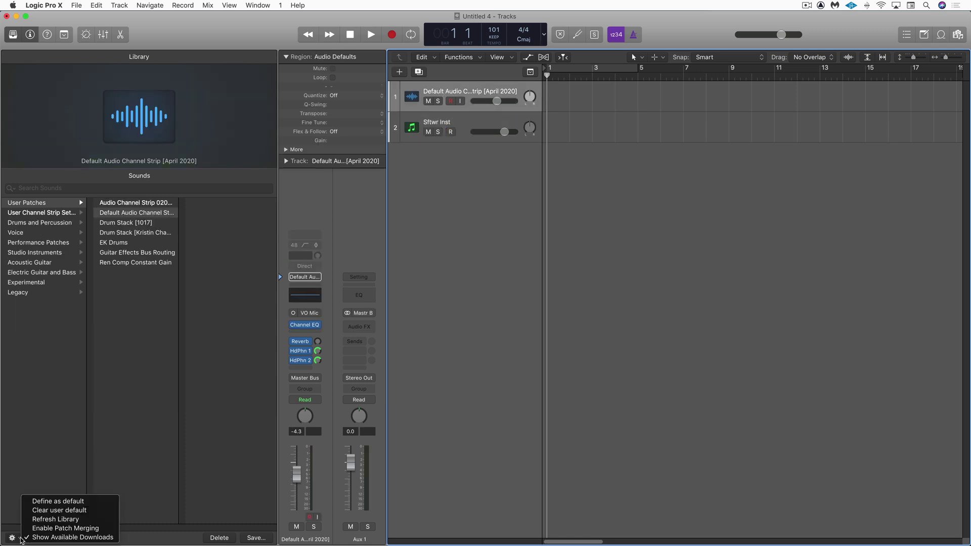
pyautogui.click(46, 500)
# Create a software instrument track using Default Patch, giving track 3 with the Sftwr Inst patch.
pyautogui.doubleClick(469, 322)
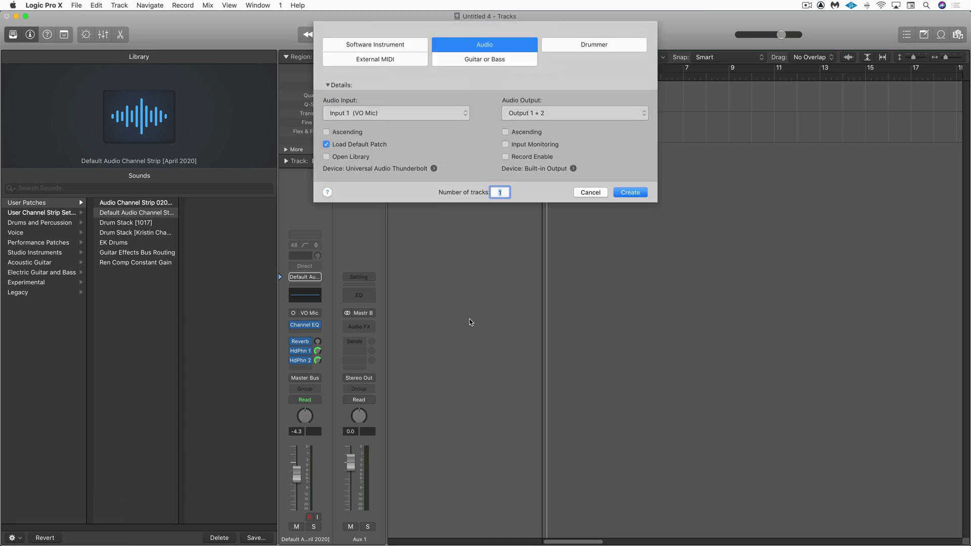
pyautogui.click(327, 144)
pyautogui.click(383, 48)
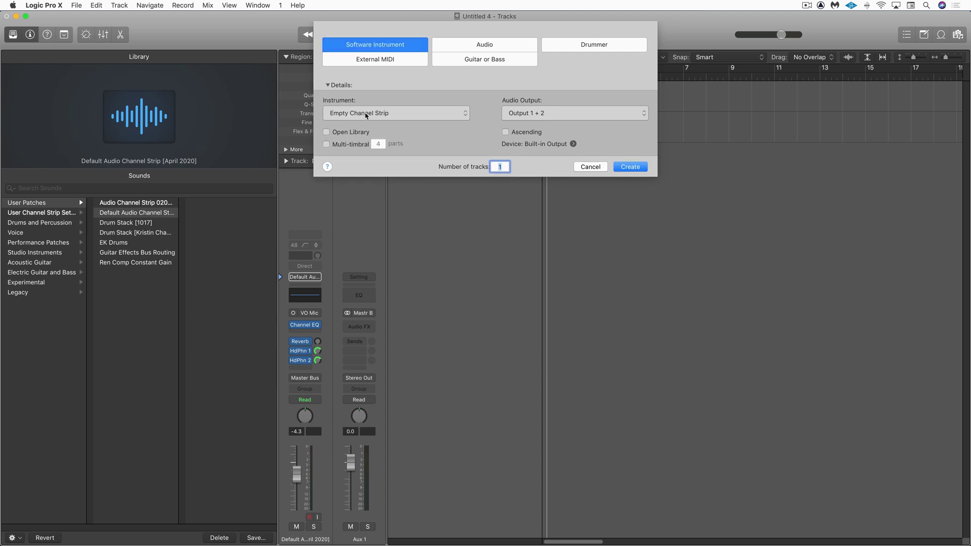
pyautogui.click(366, 115)
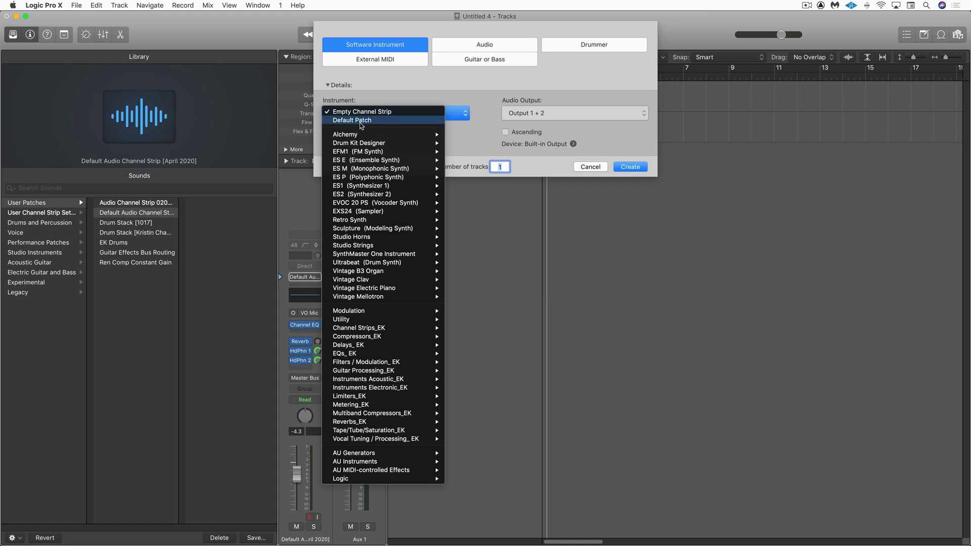
pyautogui.click(361, 121)
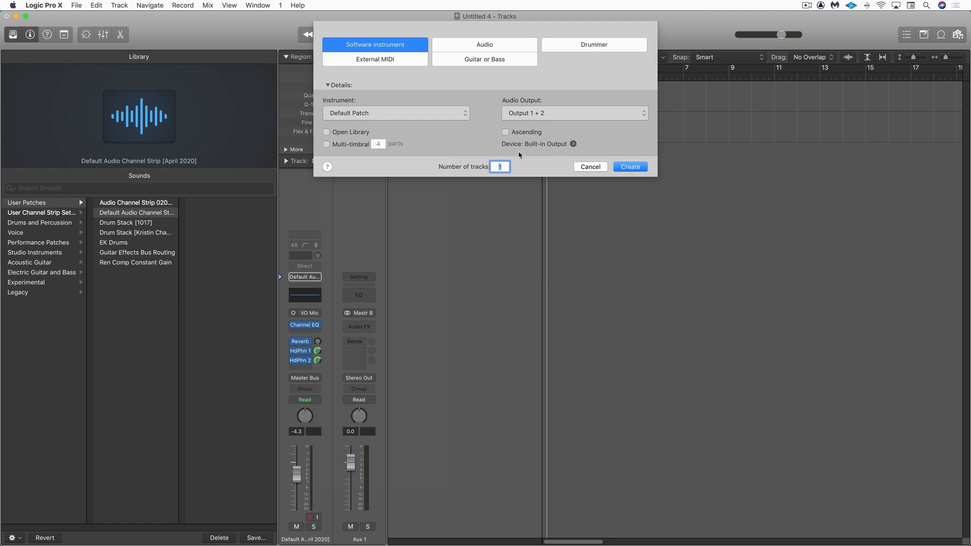
pyautogui.click(630, 167)
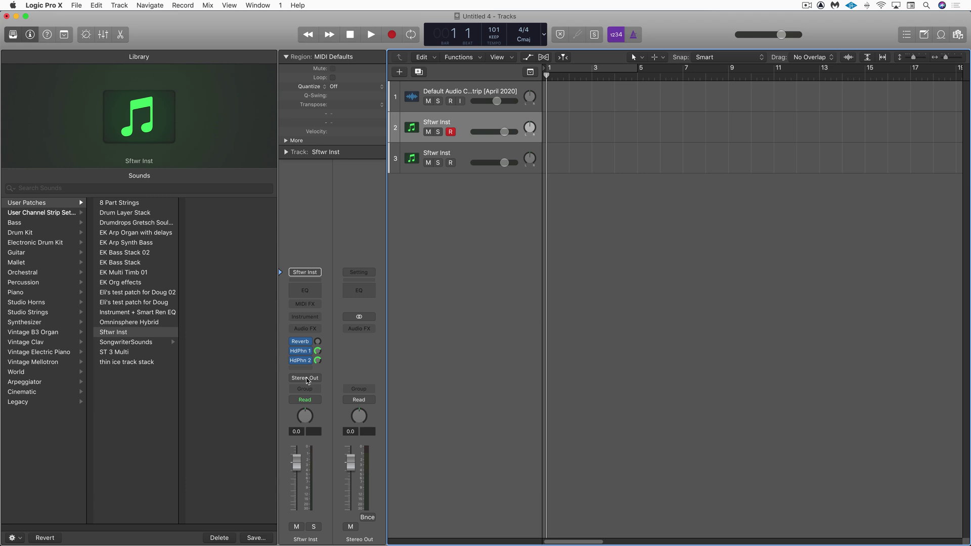
# Create track 4, a Default Patch software instrument track with output set to Bus 64 (Aux 1).
pyautogui.doubleClick(462, 338)
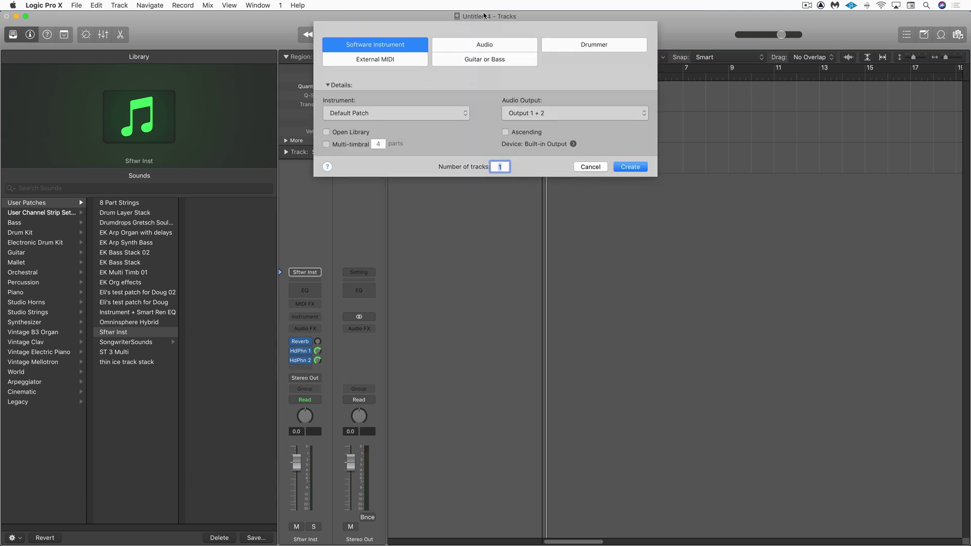
pyautogui.click(550, 114)
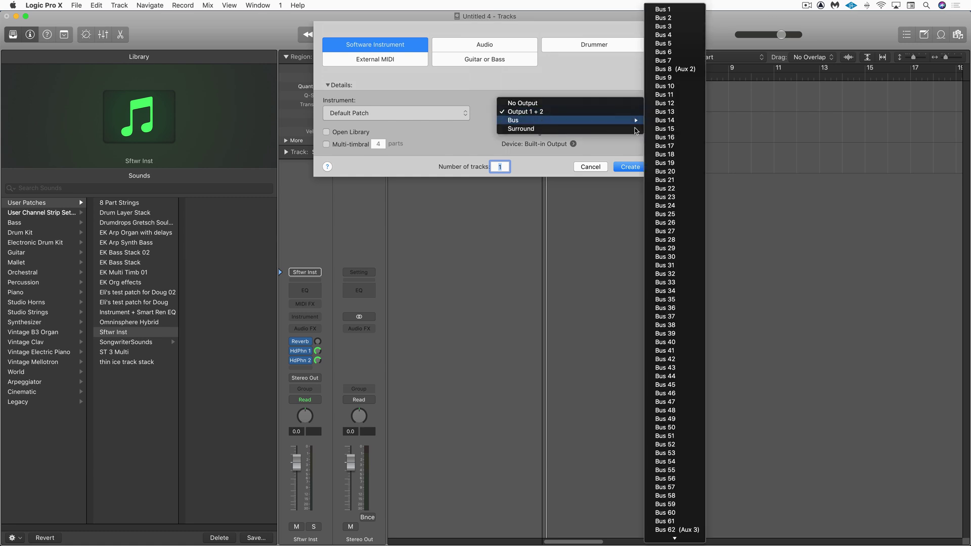
pyautogui.moveTo(556, 121)
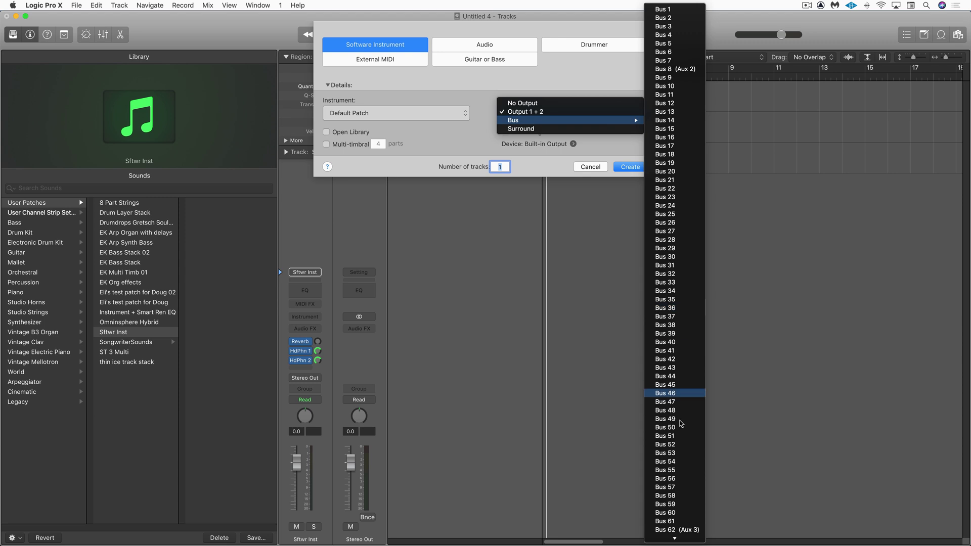
pyautogui.moveTo(674, 539)
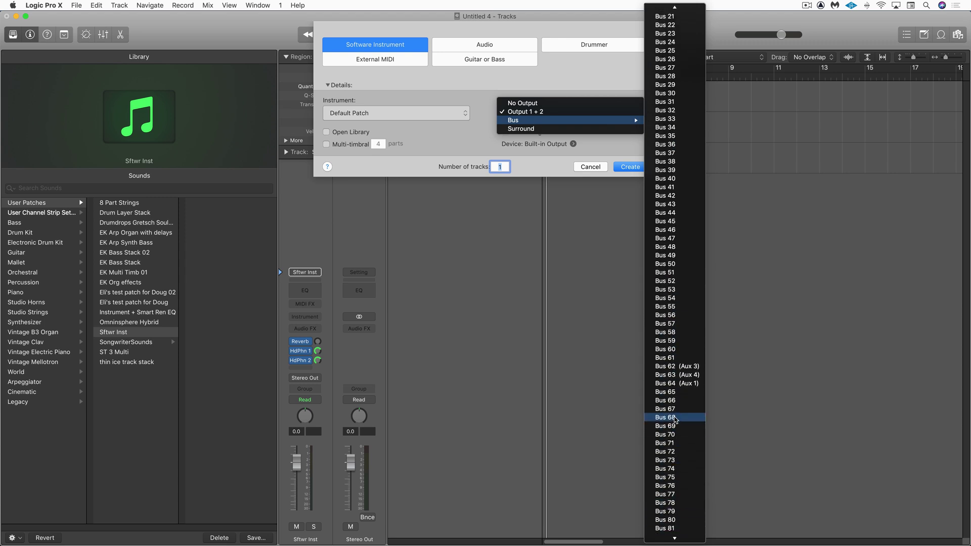
pyautogui.click(676, 383)
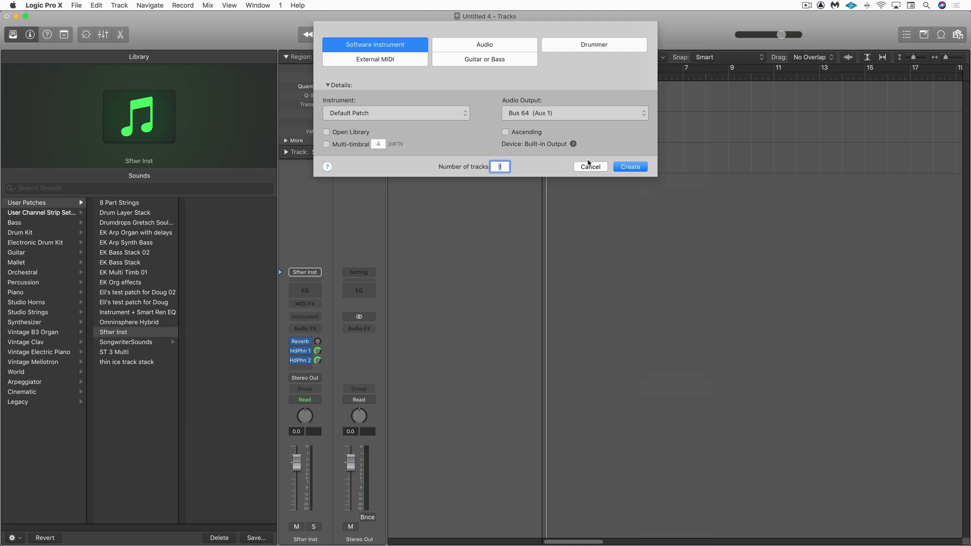
pyautogui.click(629, 167)
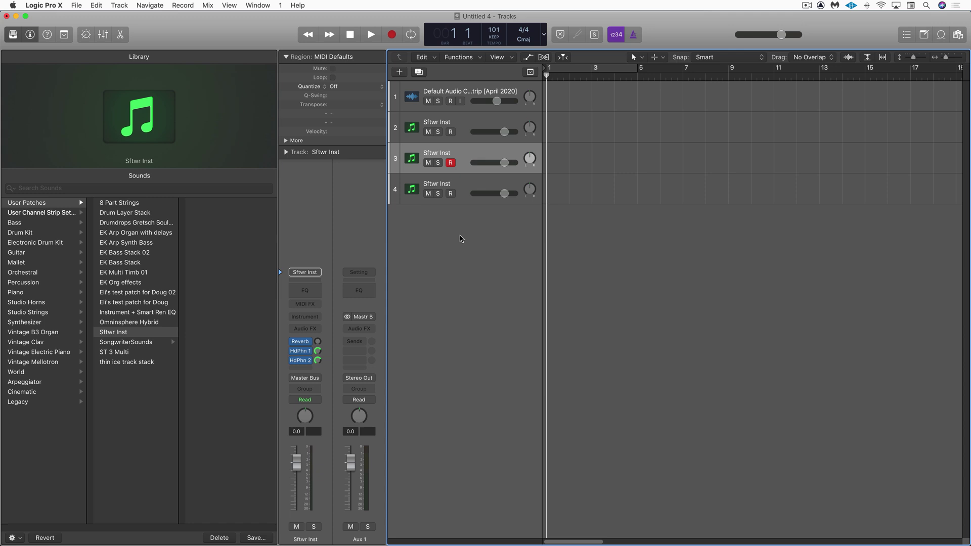
# Create a new Audio 2 track with its output set to Bus 64 (Aux 1).
pyautogui.press('alt+super+n')
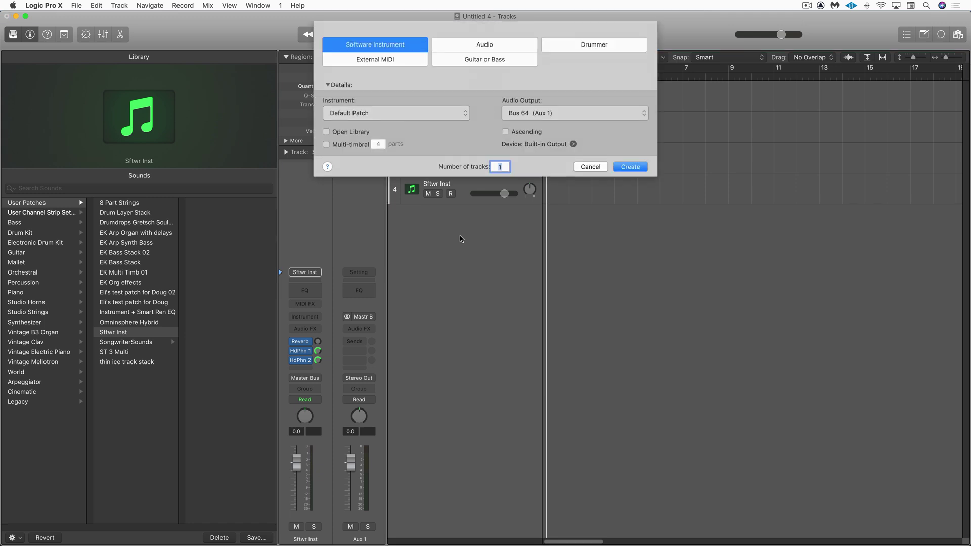
pyautogui.click(499, 46)
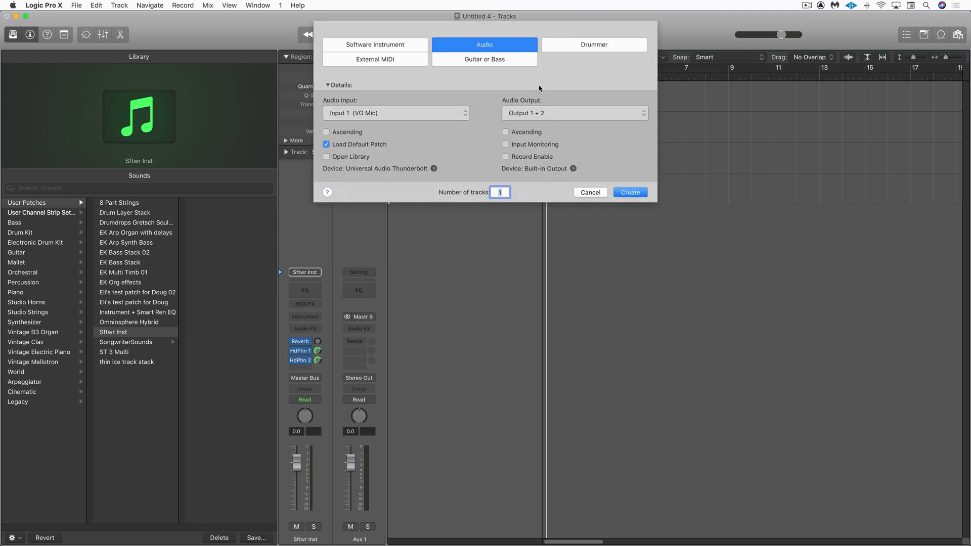
pyautogui.click(569, 119)
pyautogui.moveTo(555, 129)
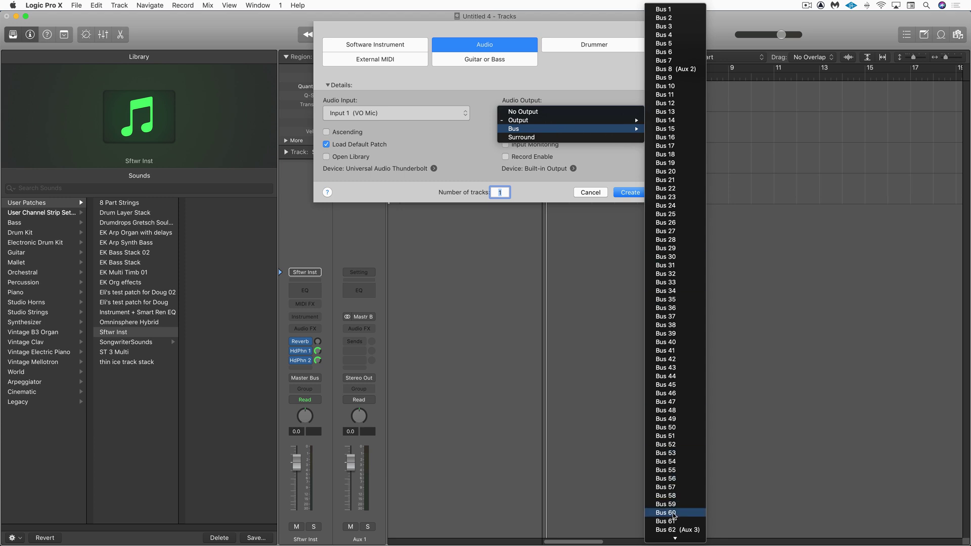
pyautogui.scroll(-4, 673, 511)
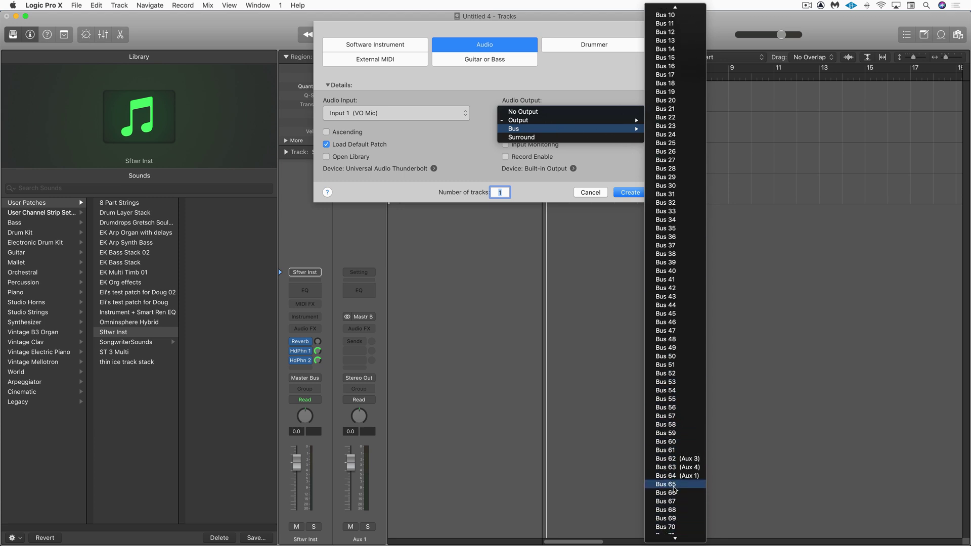
pyautogui.click(673, 475)
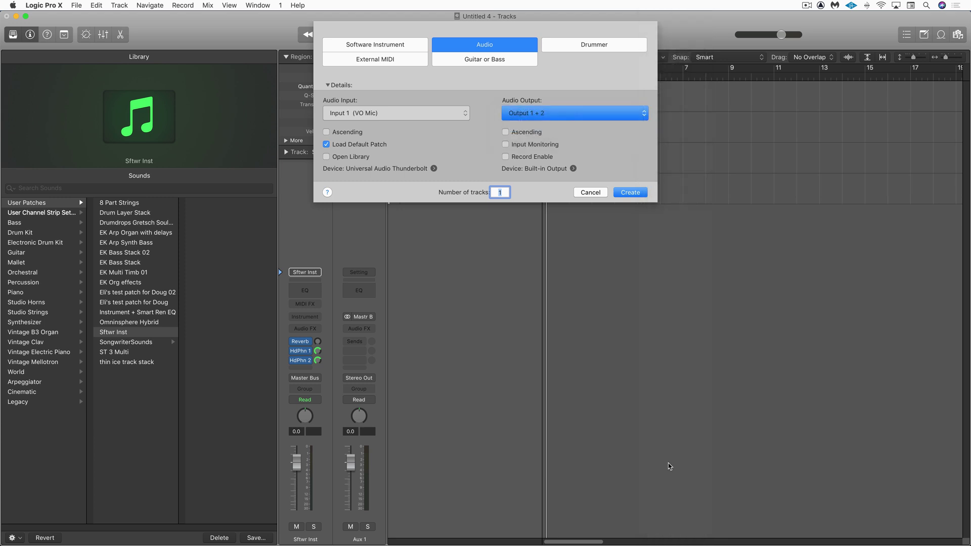
pyautogui.click(630, 192)
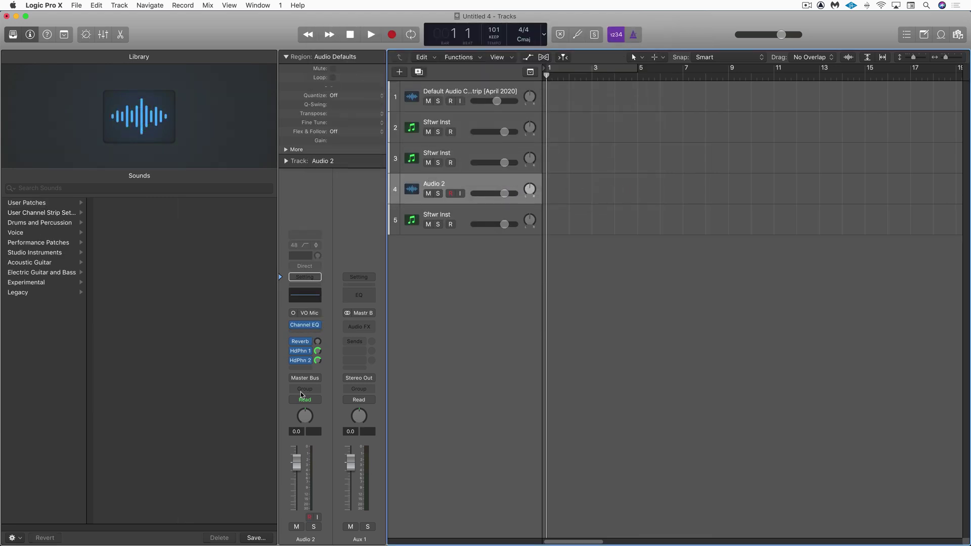
# Delete the extra tracks, then add one new audio track and one Sftwr Inst instrument track.
pyautogui.click(465, 217)
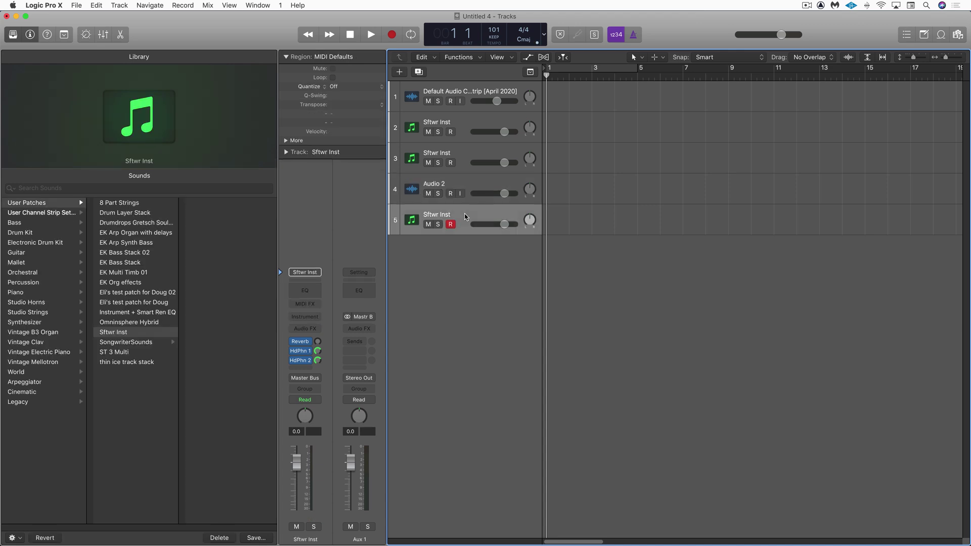
pyautogui.press('super+BackSpace')
pyautogui.press('super+BackSpace')
pyautogui.press('super+BackSpace')
pyautogui.press('super+BackSpace')
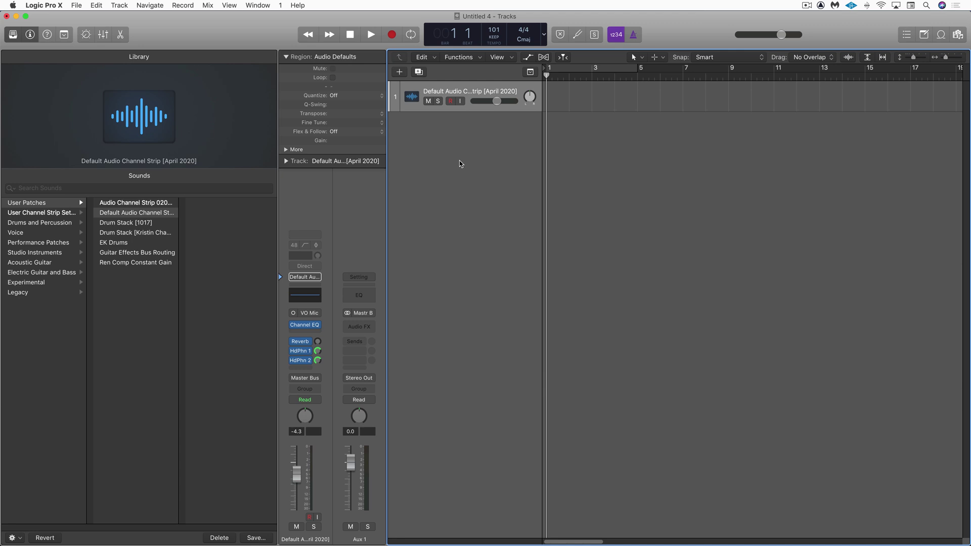
pyautogui.press('alt+super+a')
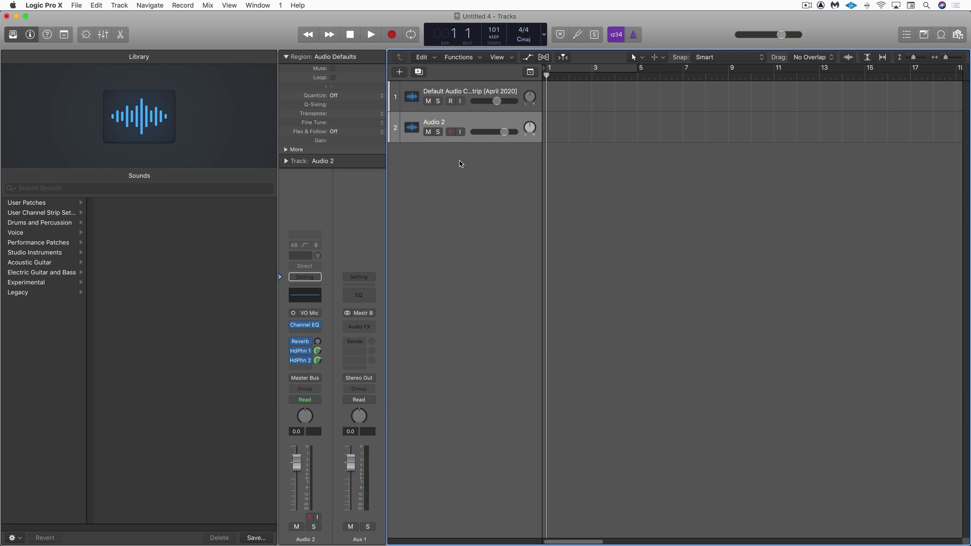
pyautogui.moveTo(296, 330)
pyautogui.press('alt+super+s')
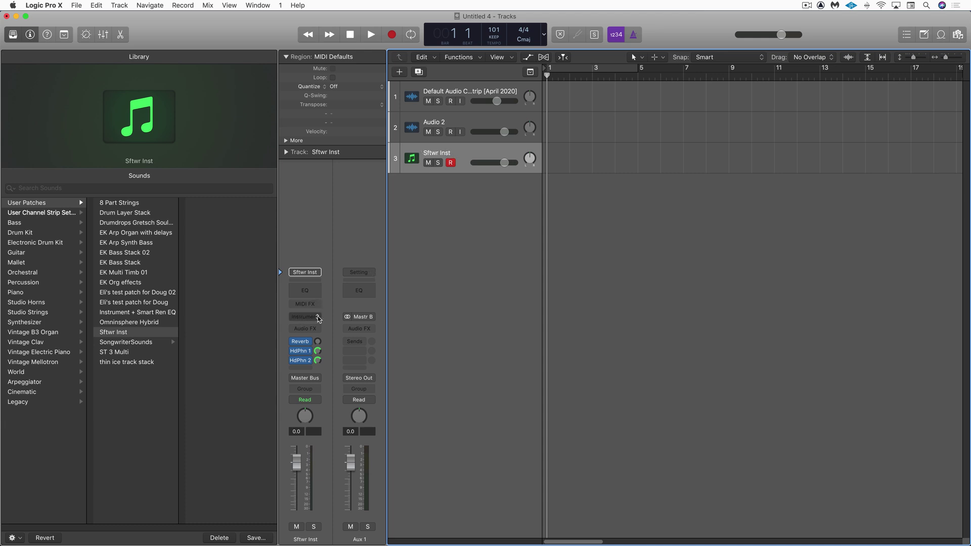
# Load Vintage Electric Piano as Inst 1's instrument and play it briefly to audition it.
pyautogui.press('y')
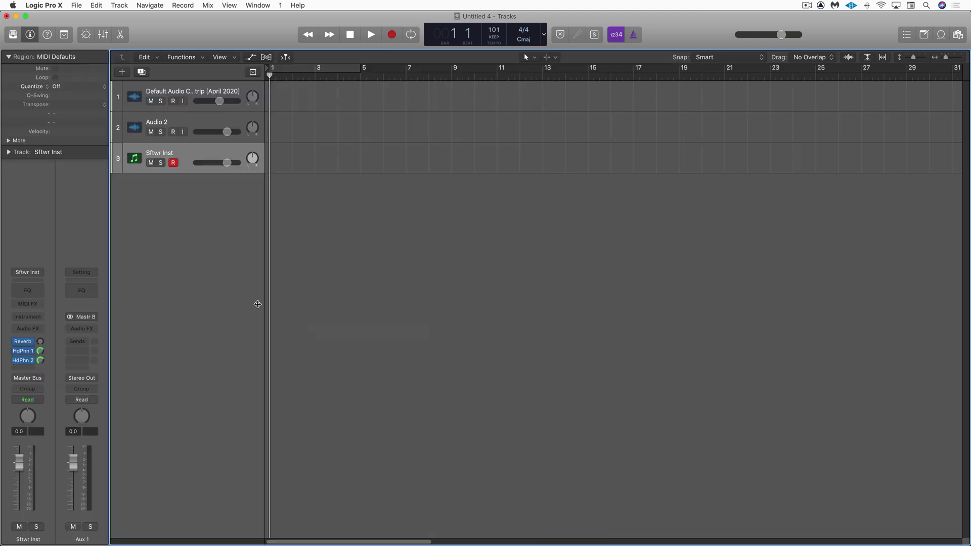
pyautogui.click(41, 319)
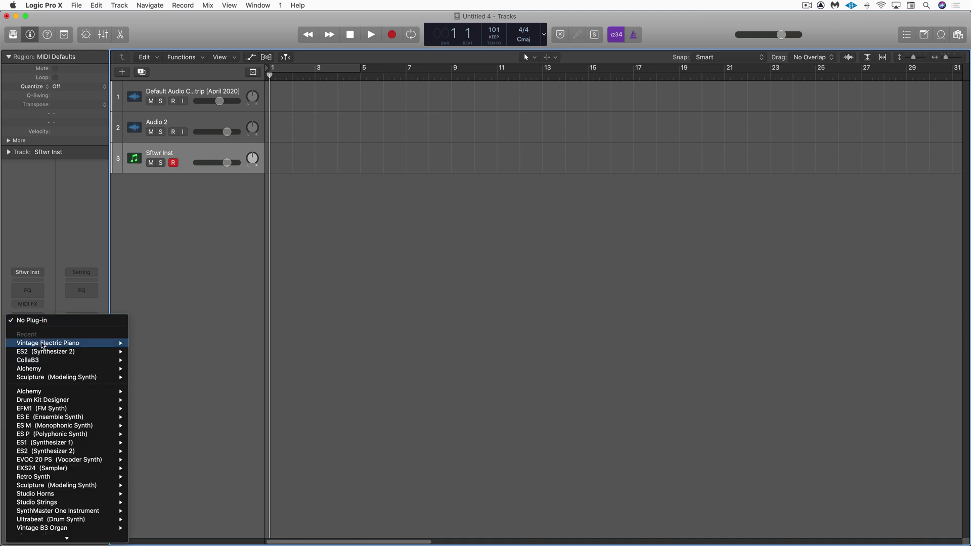
pyautogui.moveTo(43, 381)
pyautogui.moveTo(71, 344)
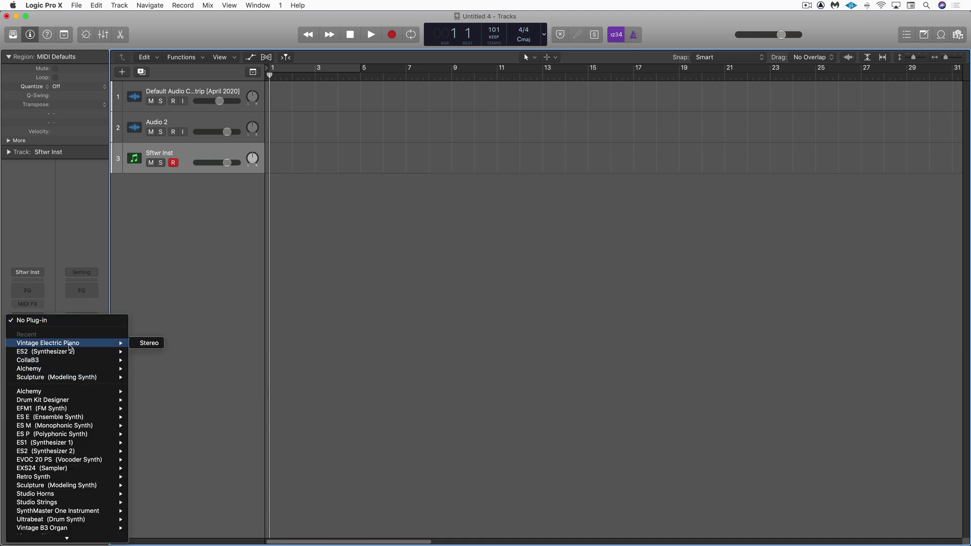
pyautogui.click(146, 344)
pyautogui.moveTo(250, 29); pyautogui.dragTo(619, 147)
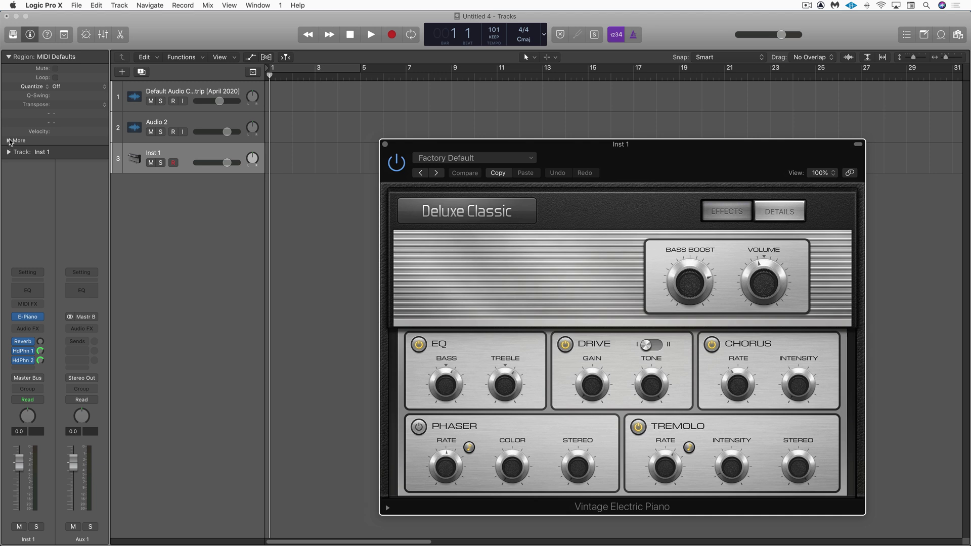
pyautogui.press('space')
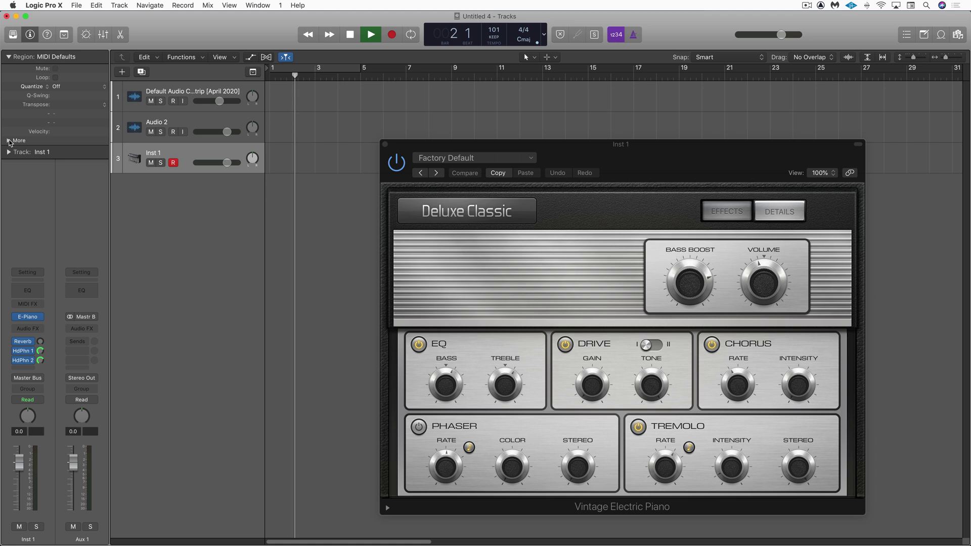
pyautogui.press('space')
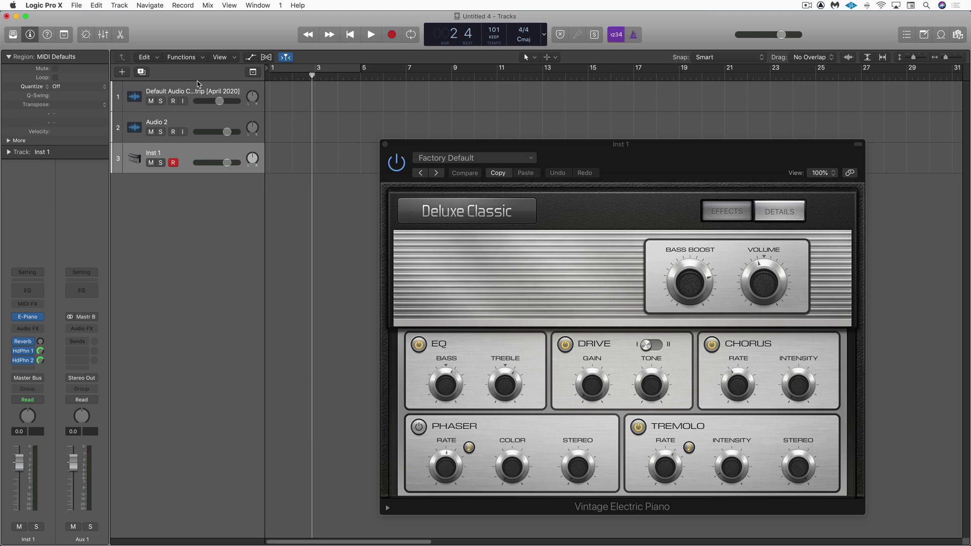
# Enable Capture Recording in the Customize Control Bar and Display settings.
pyautogui.rightClick(419, 30)
pyautogui.click(433, 31)
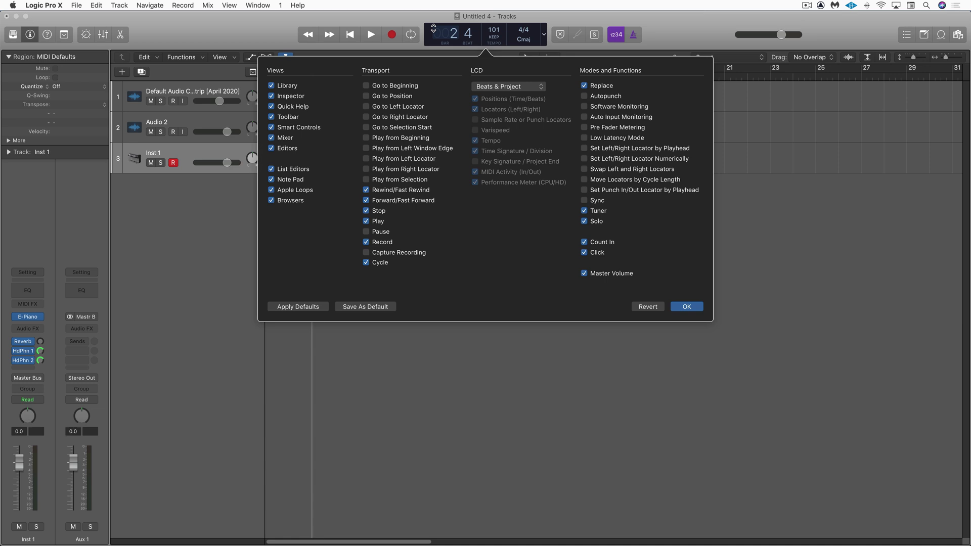
pyautogui.click(366, 253)
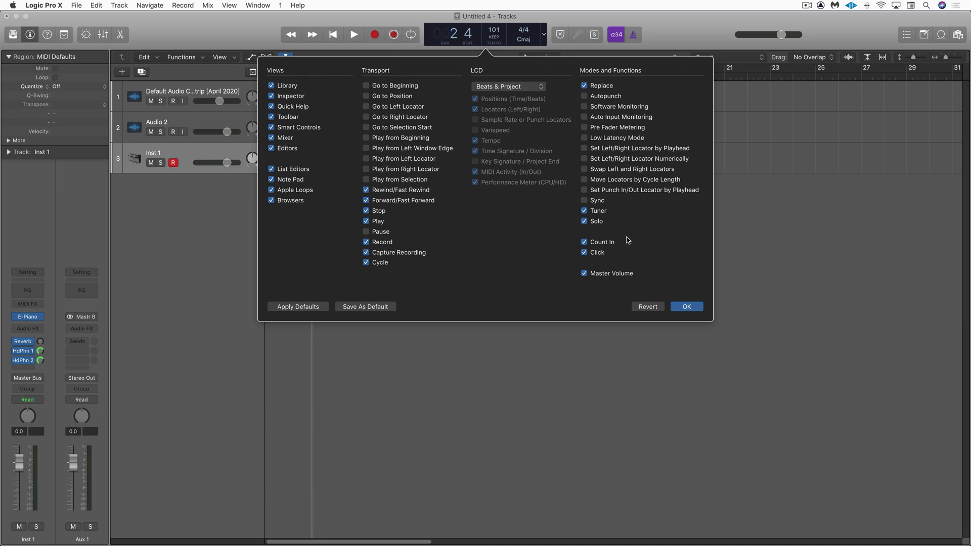
pyautogui.click(687, 307)
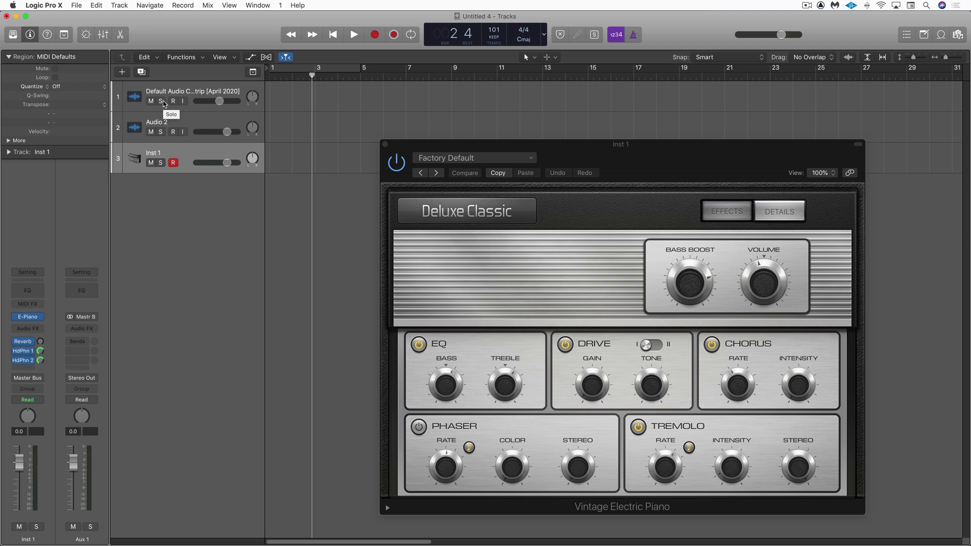
# Set the region Quantize value to 1/16 Swing B and the mode to Smart Quantize.
pyautogui.click(58, 88)
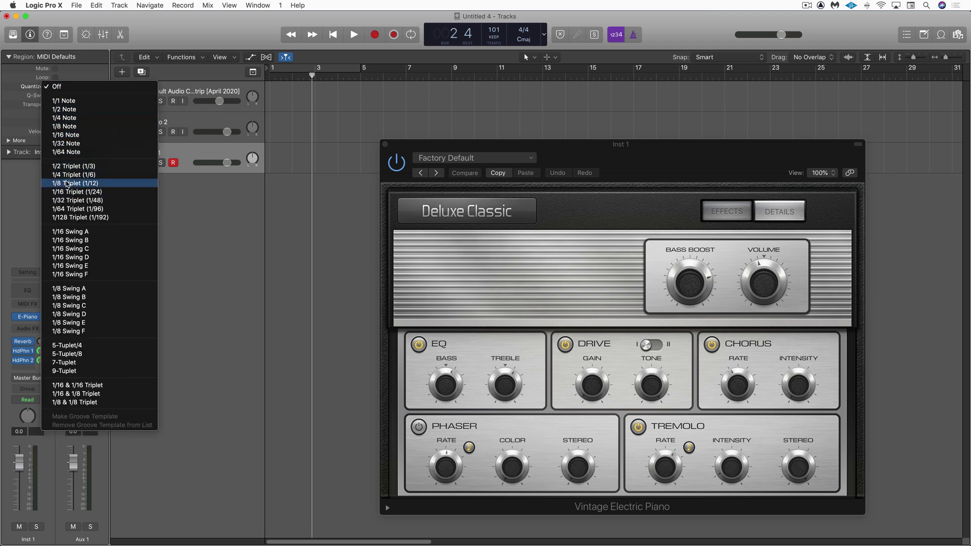
pyautogui.click(70, 241)
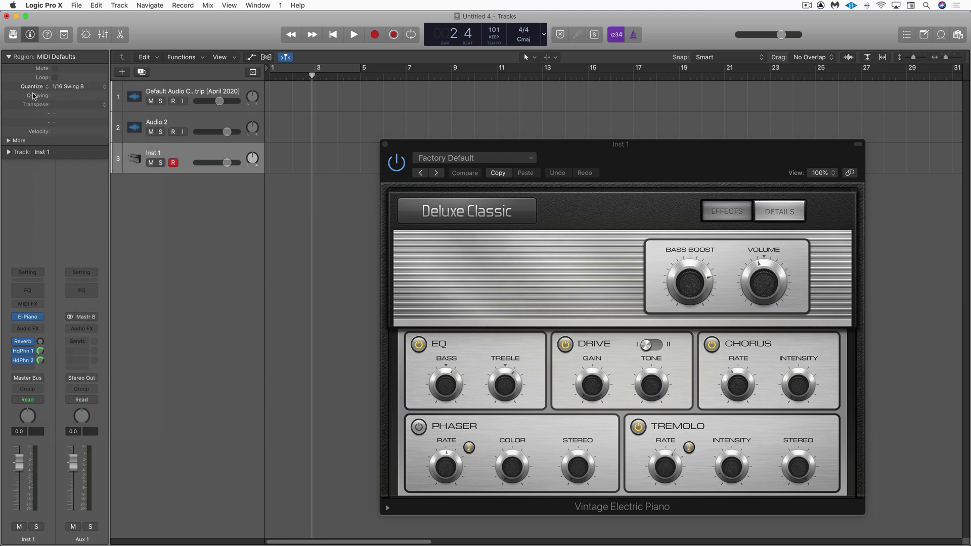
pyautogui.click(34, 88)
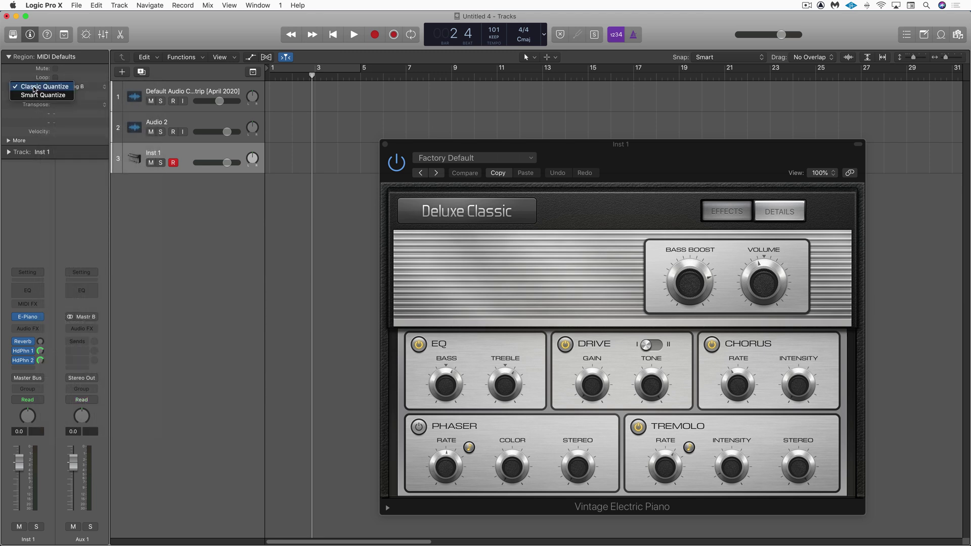
pyautogui.click(61, 97)
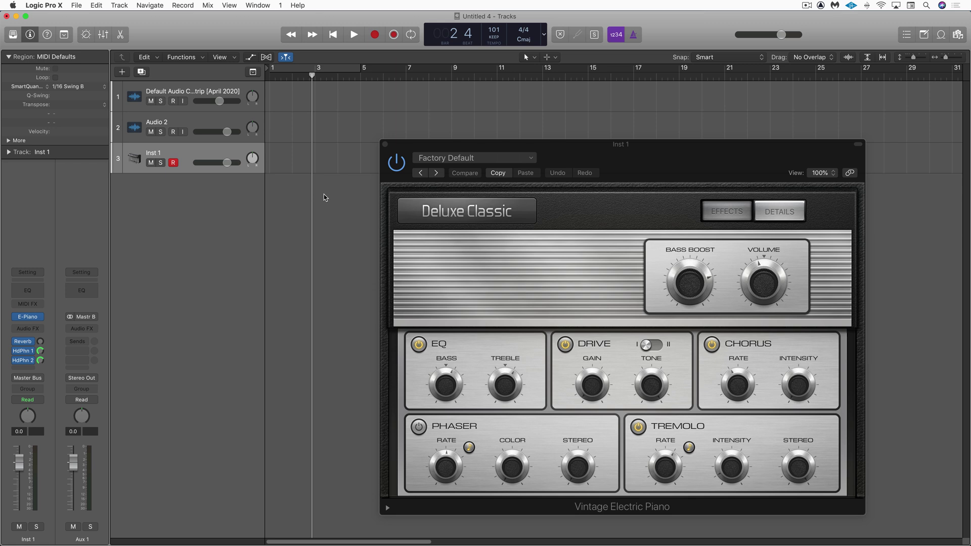
# Turn on the metronome, play along during playback, then capture the notes as a MIDI region.
pyautogui.click(634, 40)
pyautogui.press('space')
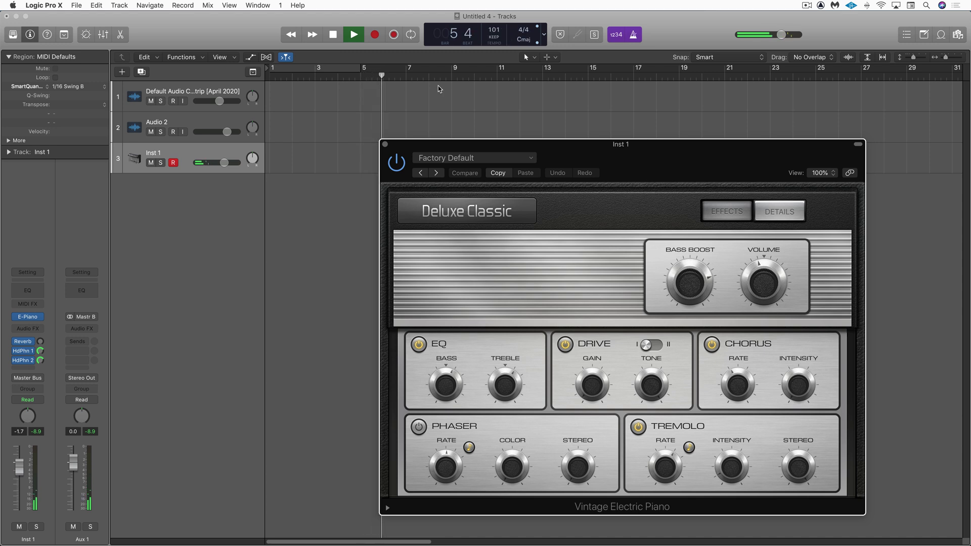
pyautogui.press('space')
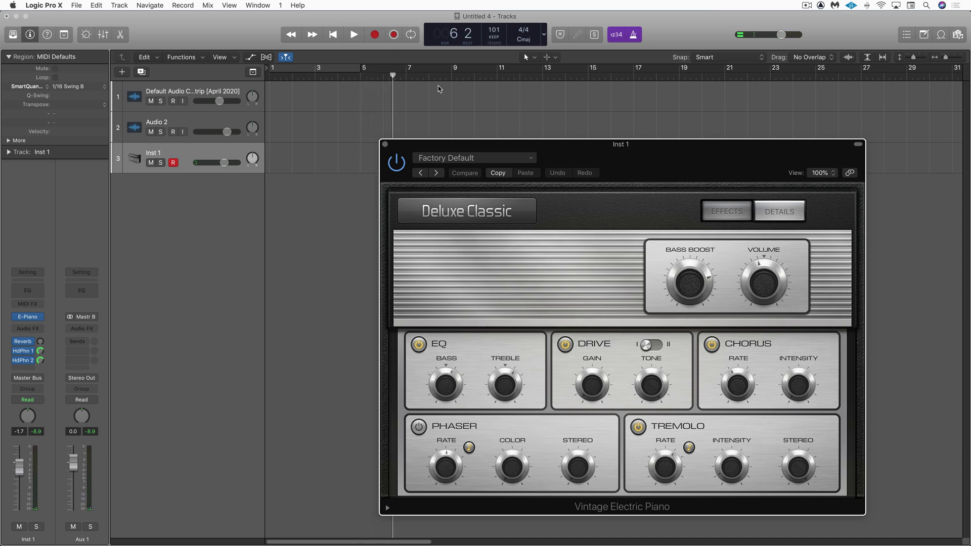
pyautogui.hotkey('shift', 'r')
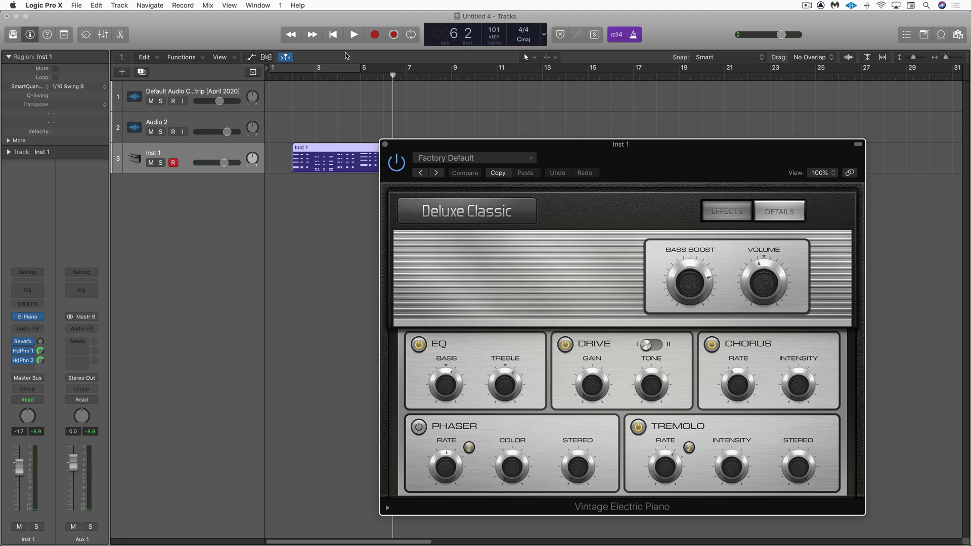
# Play the captured take back from near bar 2, closing the piano plug-in window.
pyautogui.doubleClick(291, 77)
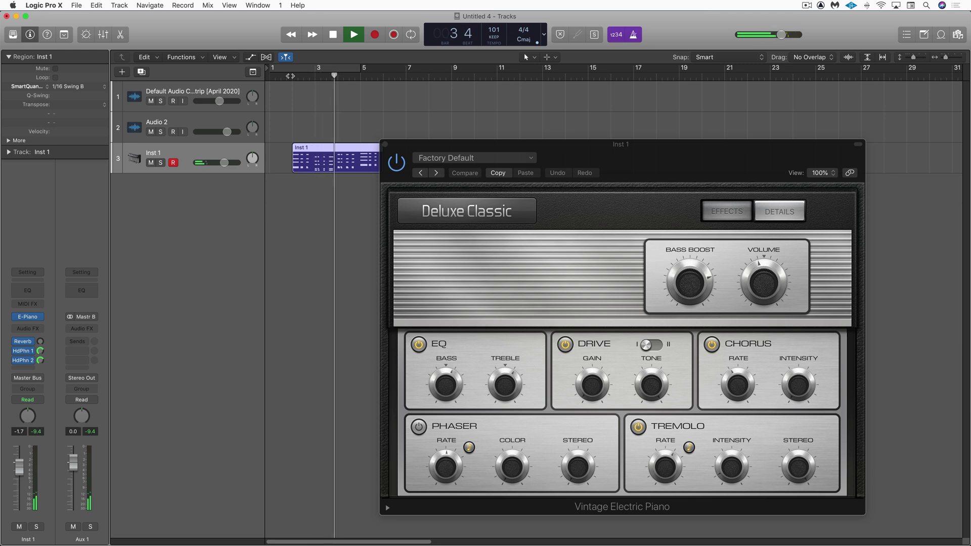
pyautogui.press('v')
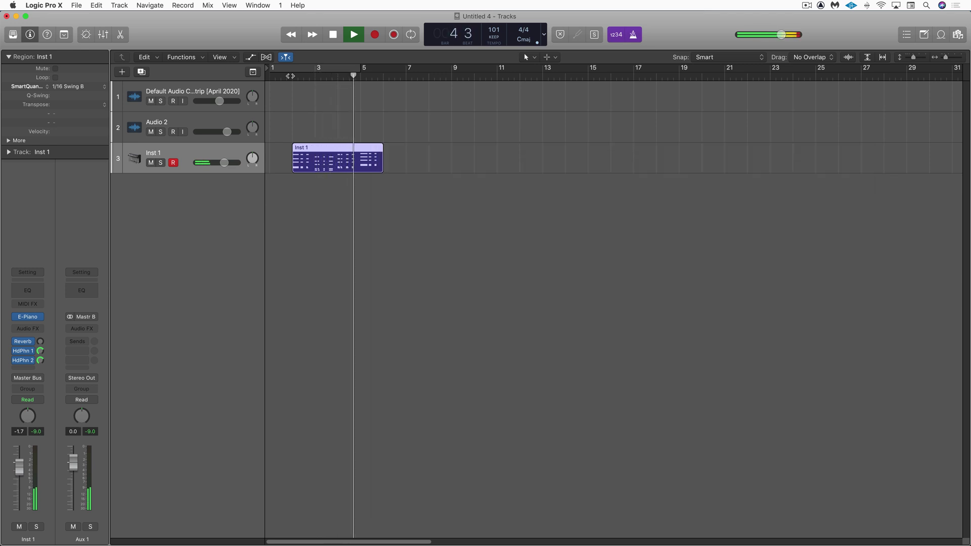
pyautogui.press('space')
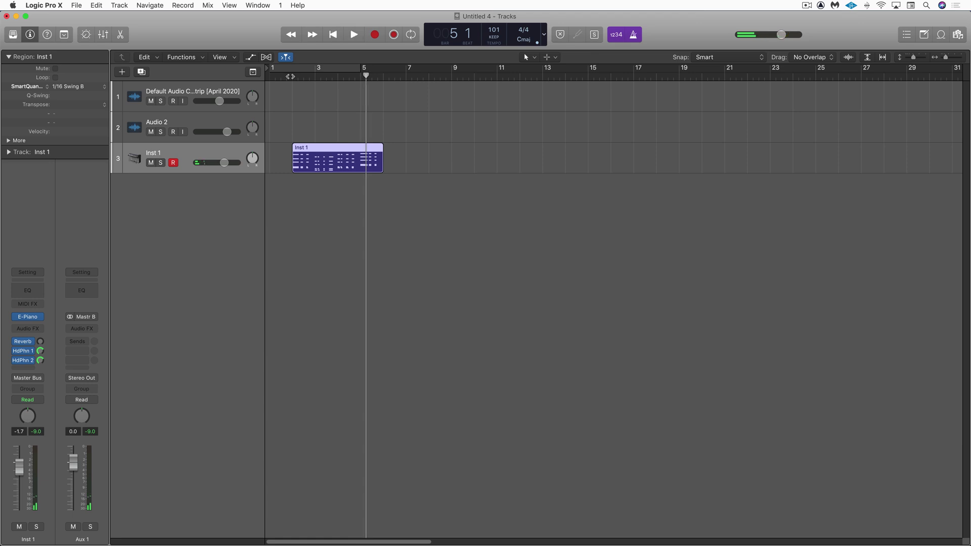
# Show the Inst 1 region's Event List and play the take from bar 2.
pyautogui.press('e')
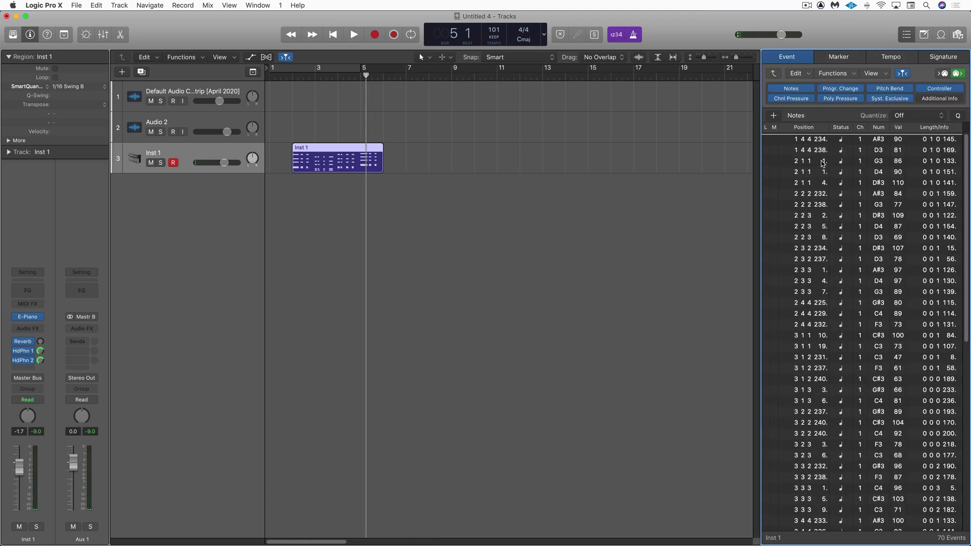
pyautogui.scroll(-1, 822, 163)
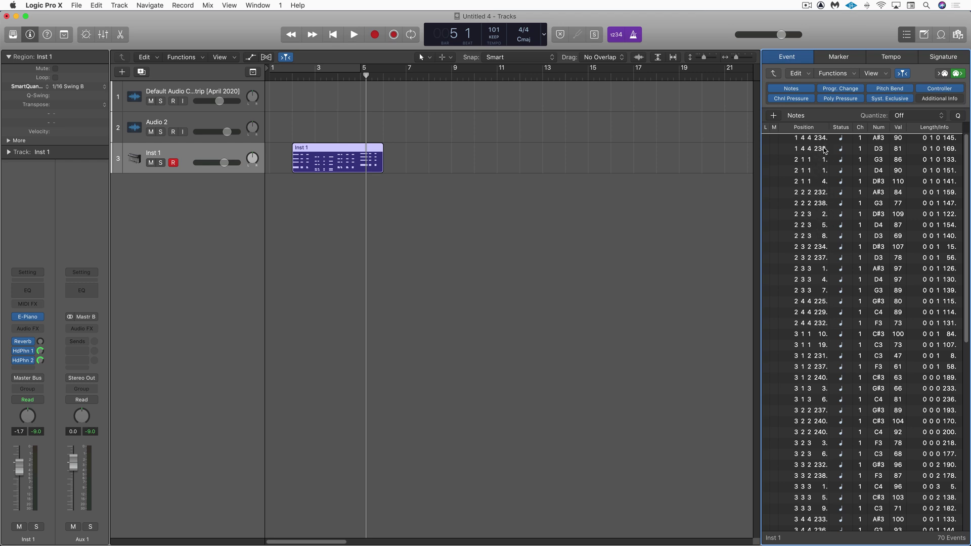
pyautogui.click(292, 77)
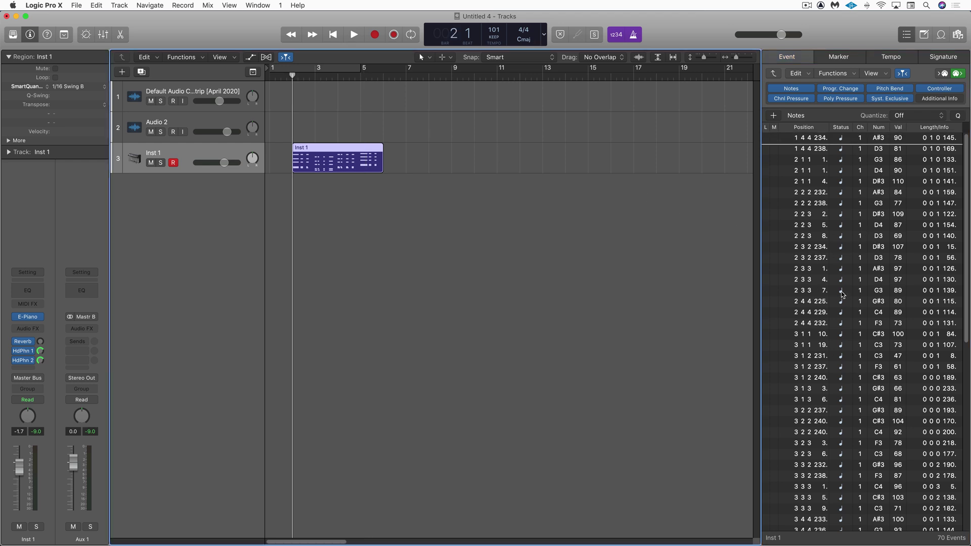
pyautogui.press('space')
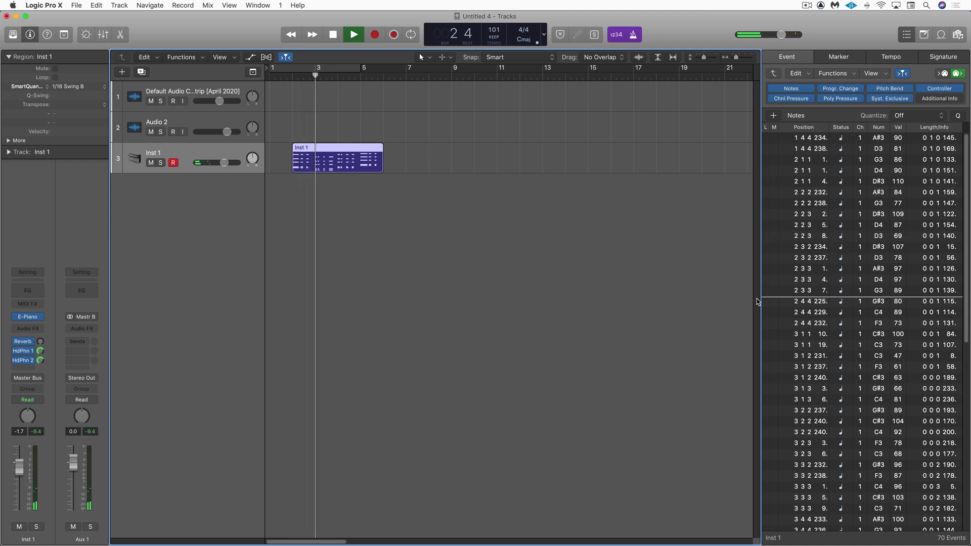
pyautogui.press('space')
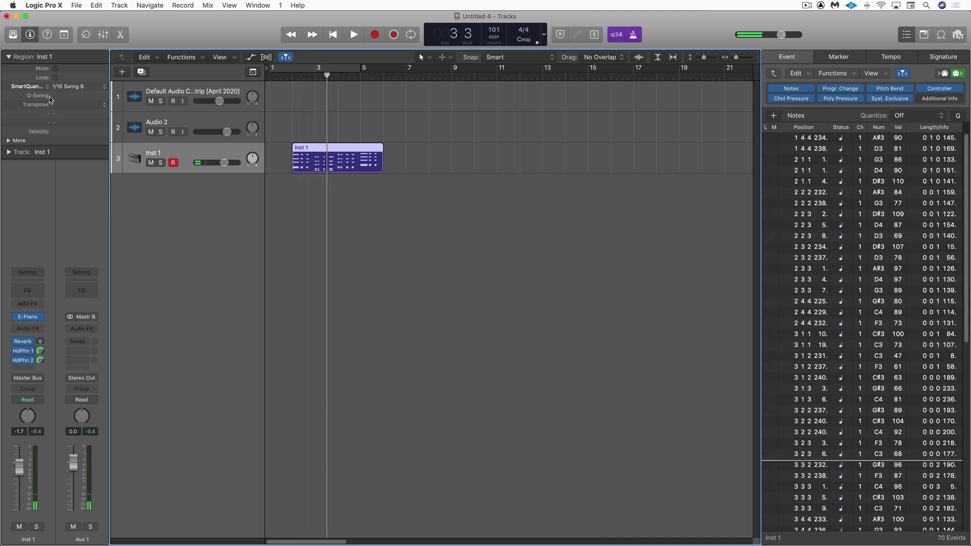
# Switch the take to Classic Quantize and audition it from bar 2.
pyautogui.click(19, 87)
pyautogui.click(24, 78)
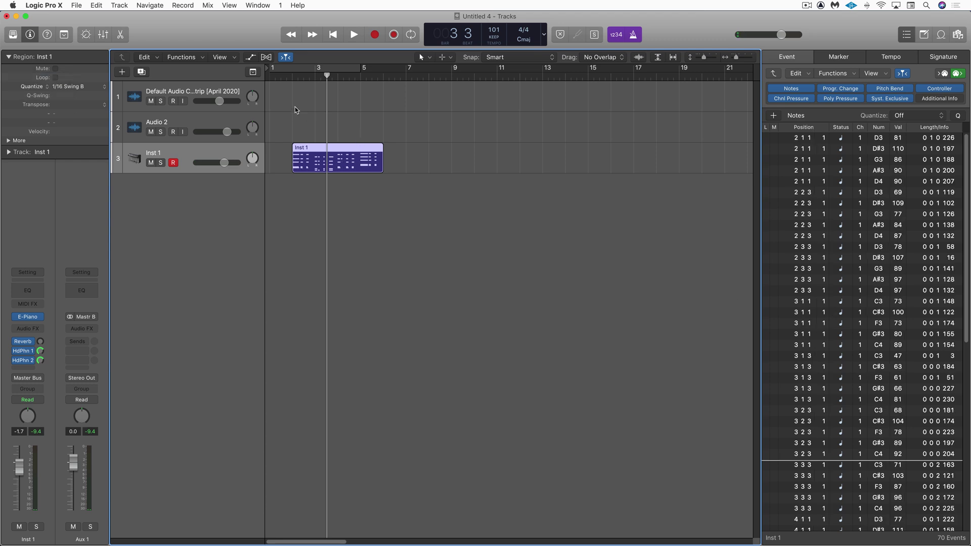
pyautogui.click(292, 80)
pyautogui.press('space')
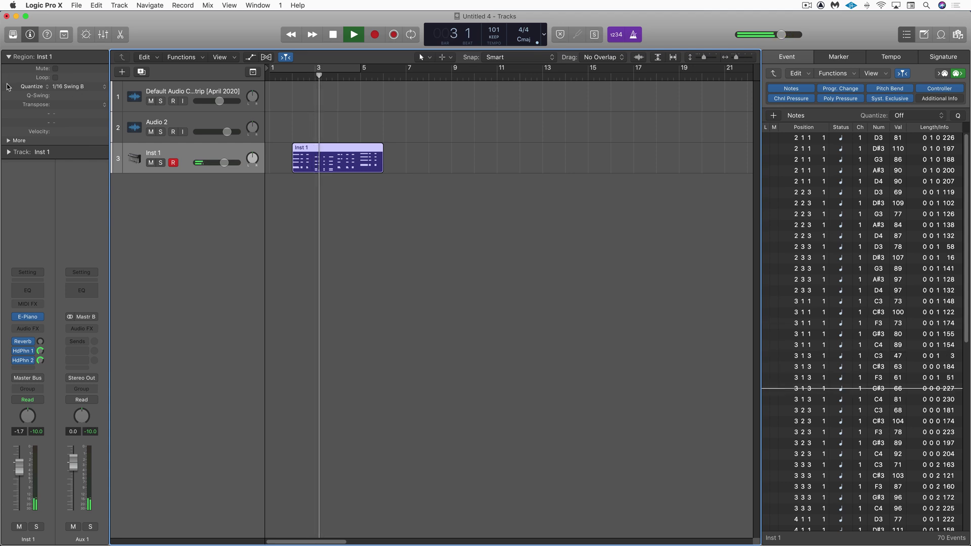
pyautogui.press('space')
pyautogui.click(33, 89)
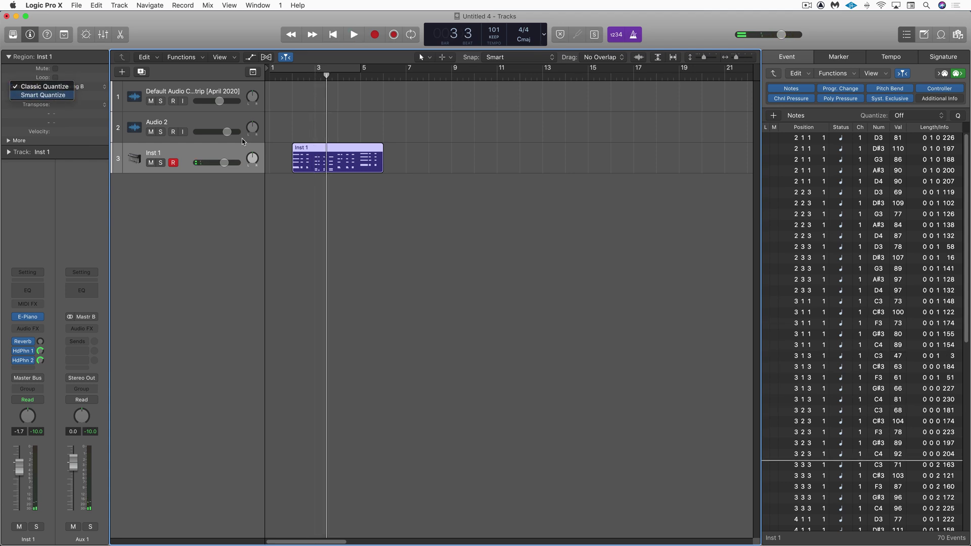
# Restore Smart Quantize, delete the old Inst 1 region, and close the Event List.
pyautogui.click(35, 96)
pyautogui.click(335, 148)
pyautogui.press('Delete')
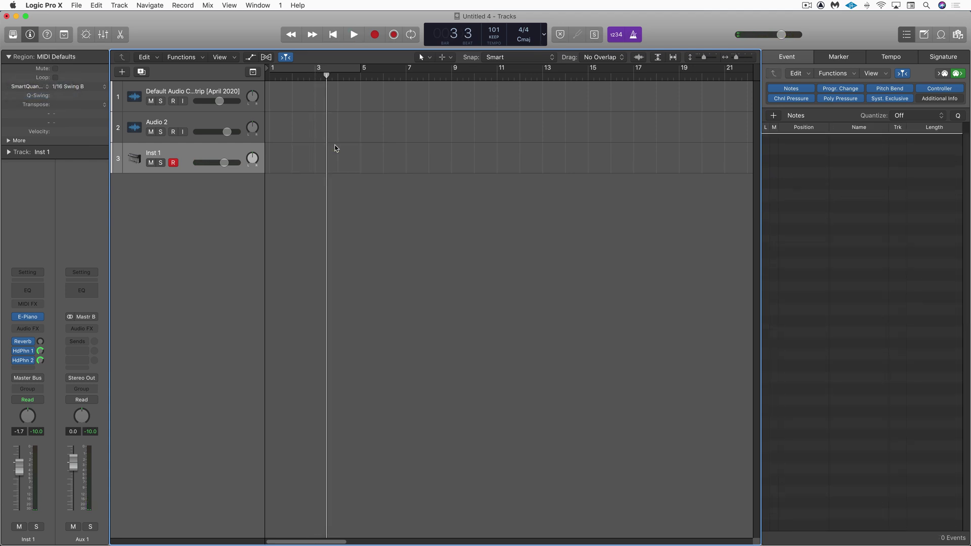
pyautogui.press('d')
# Record and capture a fresh Inst 1 take on the electric piano from the project start.
pyautogui.press('v')
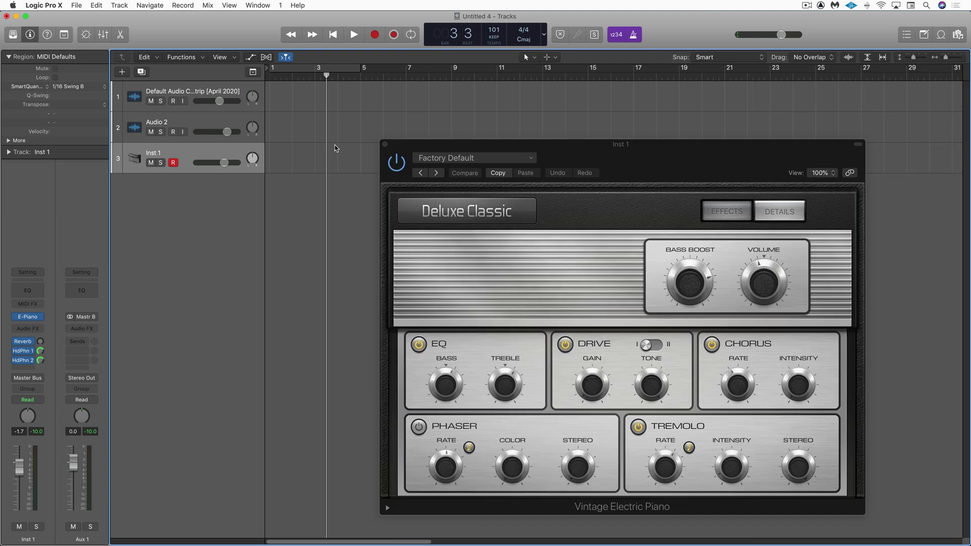
pyautogui.press('Return')
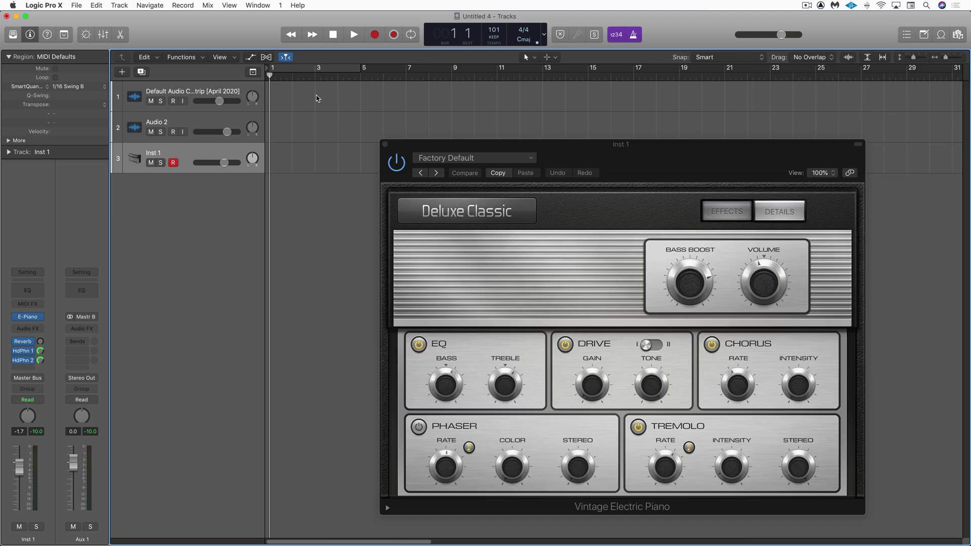
pyautogui.press('space')
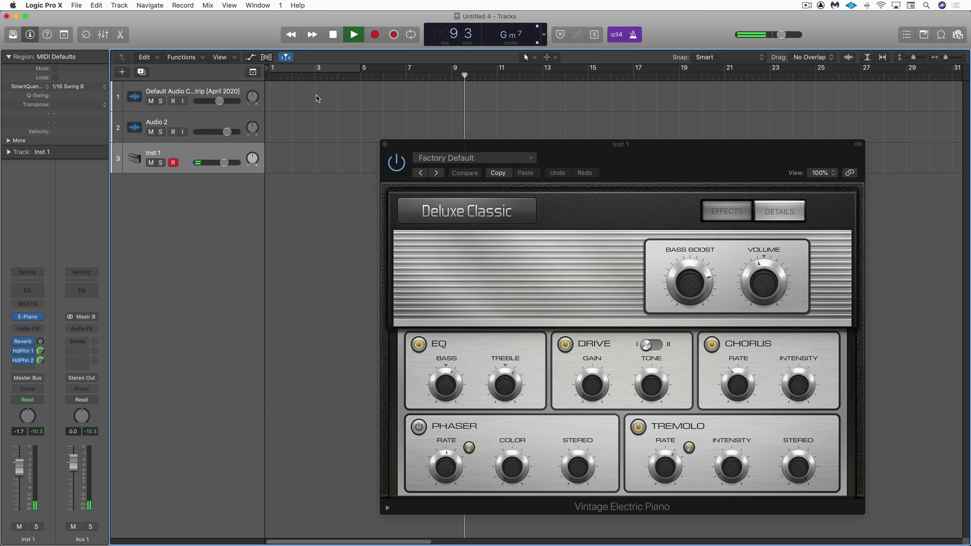
pyautogui.press('space')
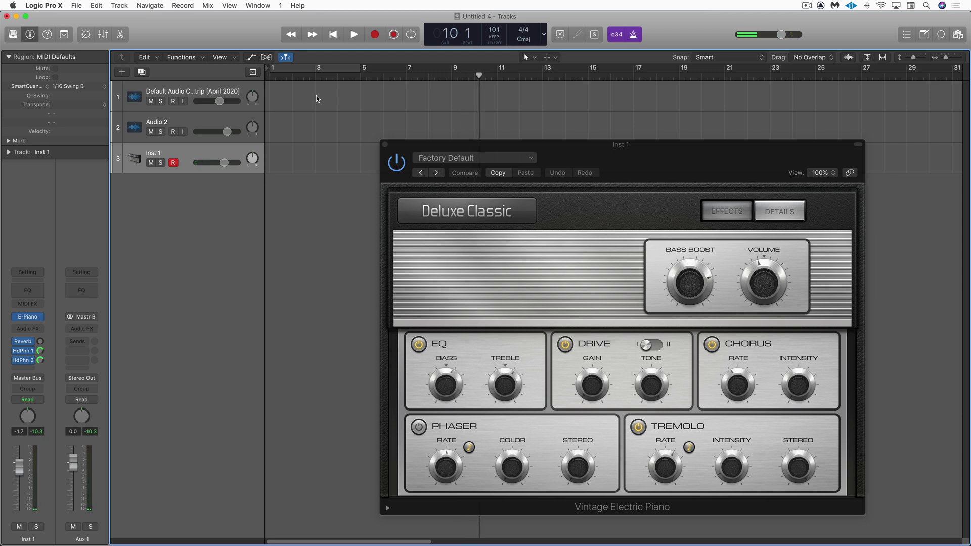
pyautogui.hotkey('shift', 'r')
# Play the new take from bar 1 beat 4 and display its 109 note events.
pyautogui.click(288, 77)
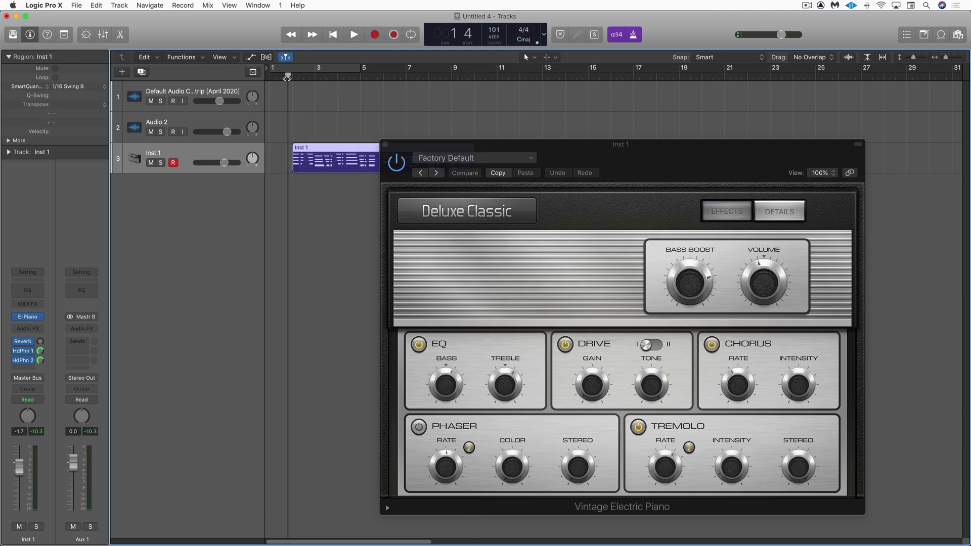
pyautogui.press('space')
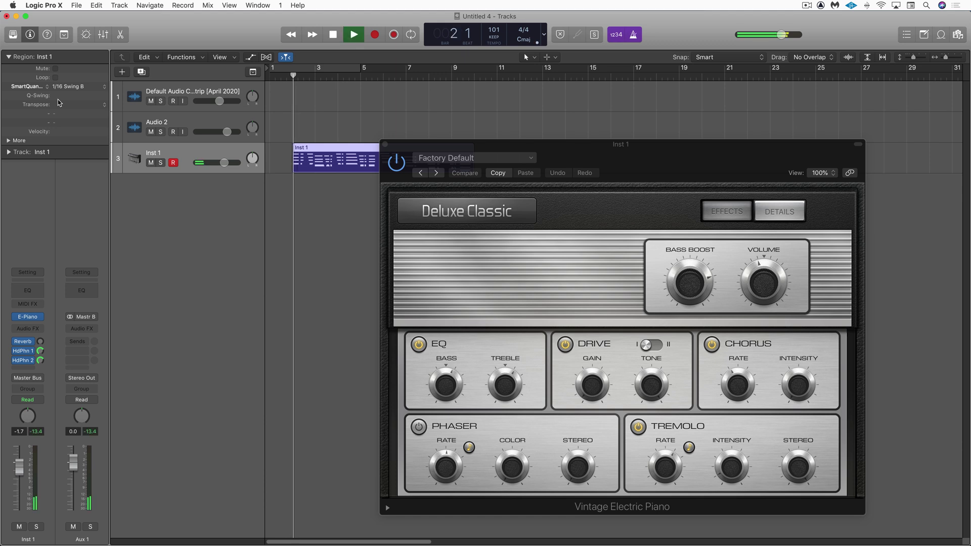
pyautogui.press('v')
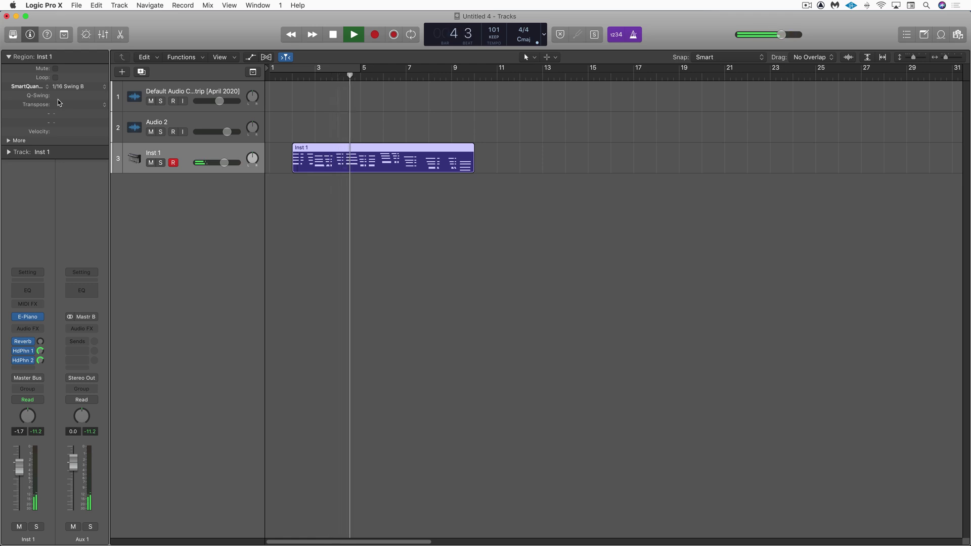
pyautogui.press('d')
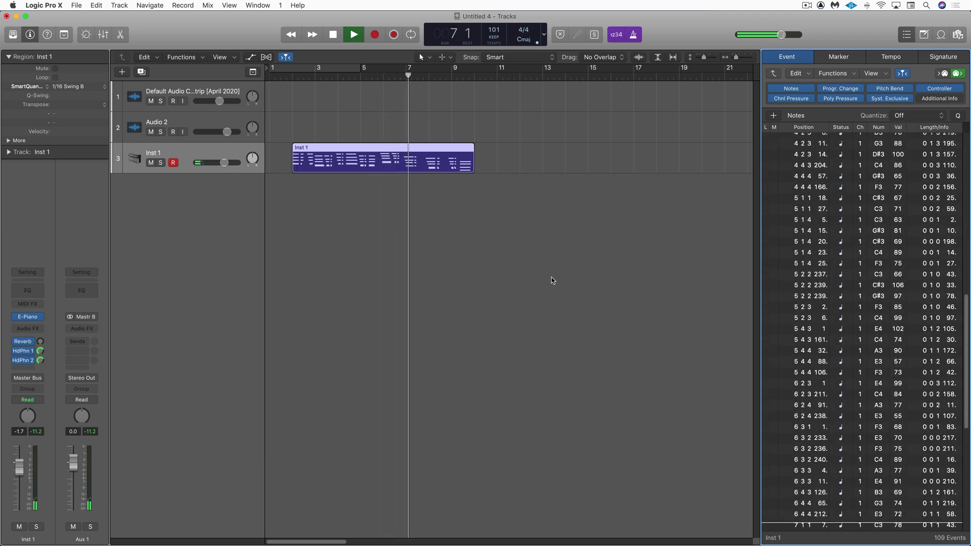
# Set the take's Quantize to Off and play its raw timing from bar 1 beat 4.
pyautogui.press('space')
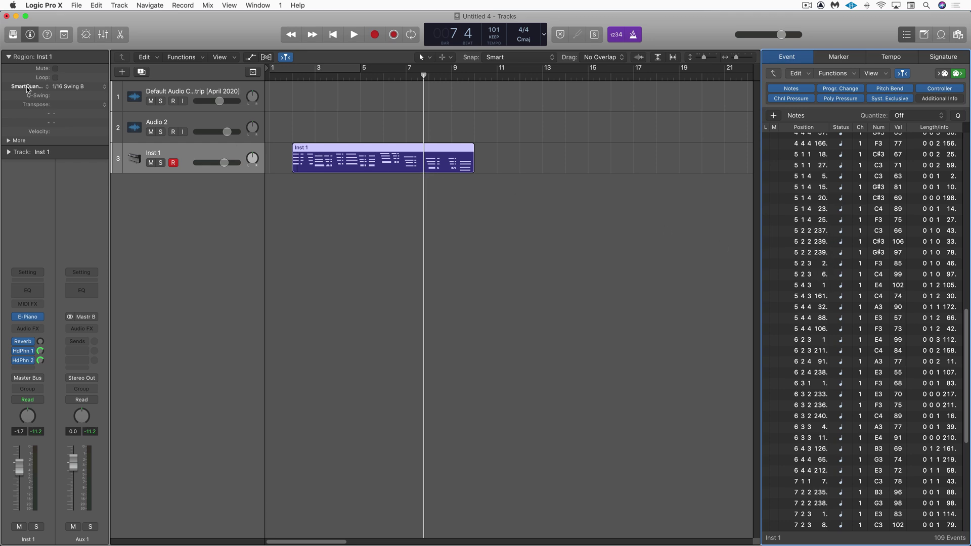
pyautogui.click(69, 86)
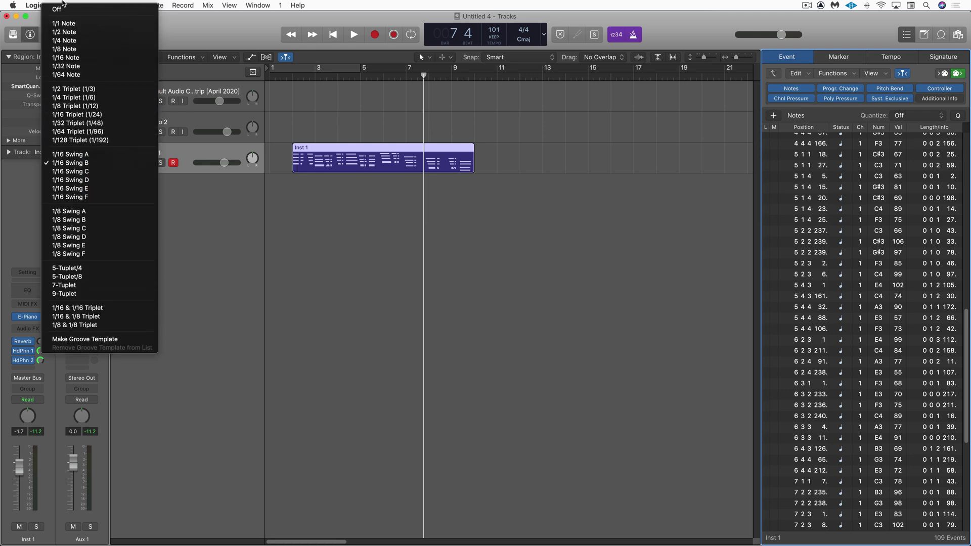
pyautogui.click(62, 10)
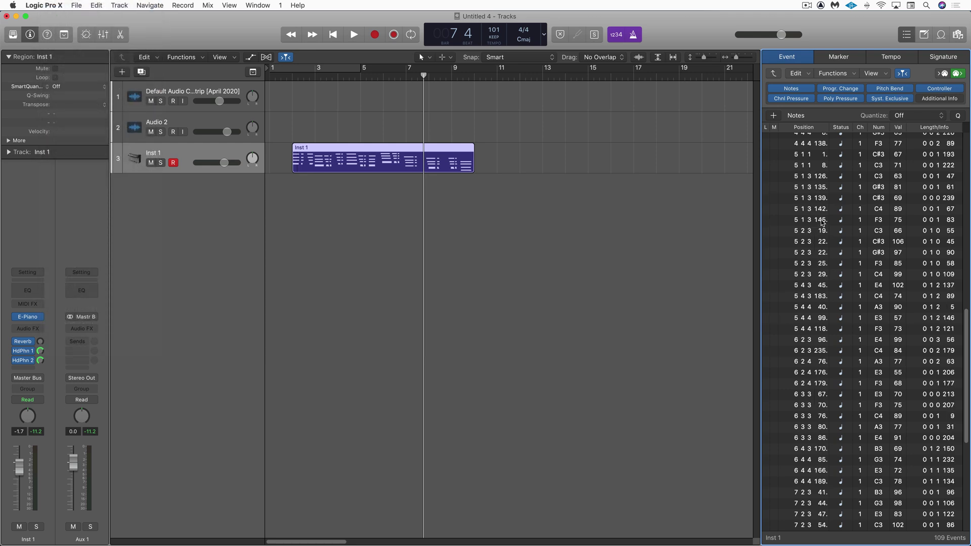
pyautogui.doubleClick(289, 74)
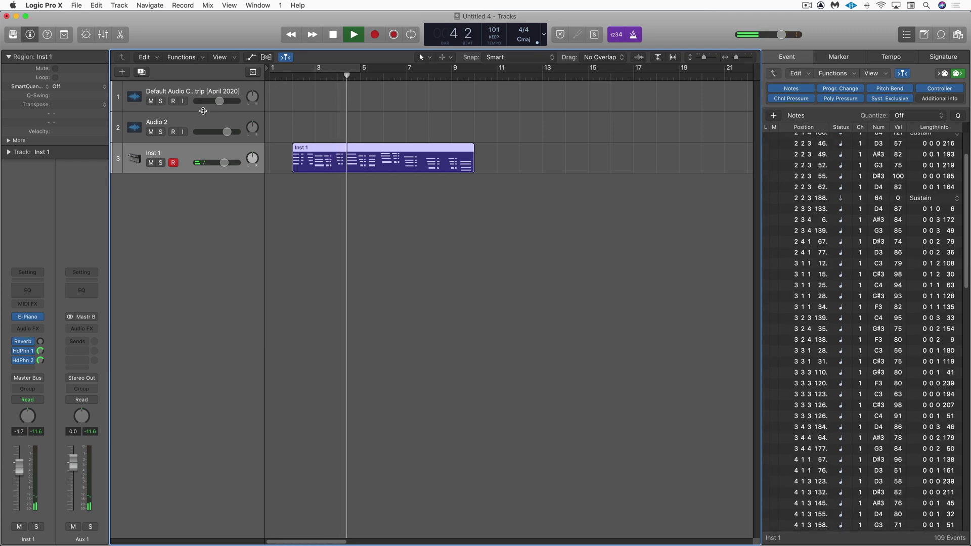
pyautogui.press('space')
# Apply 1/16 Swing B with Classic Quantize to the new take and play it from bar 2.
pyautogui.click(57, 88)
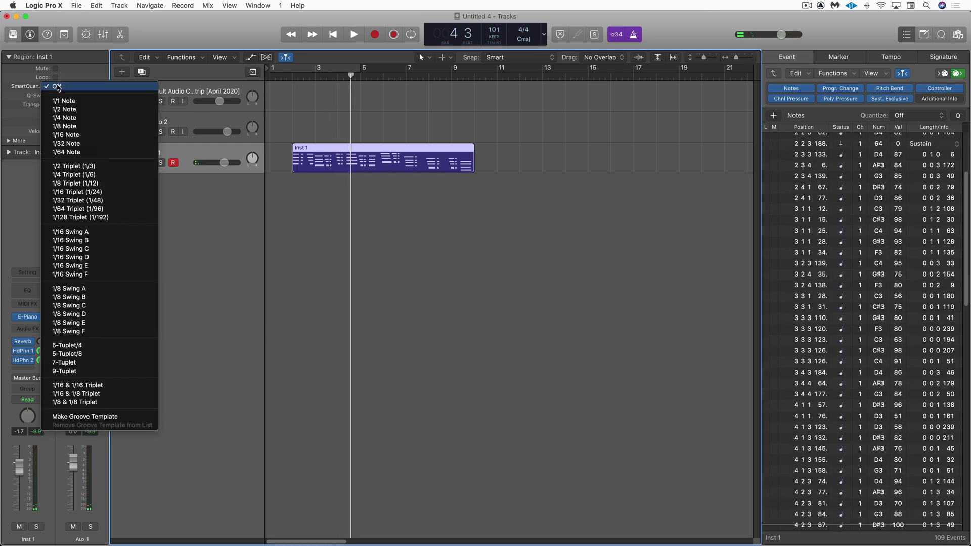
pyautogui.click(76, 240)
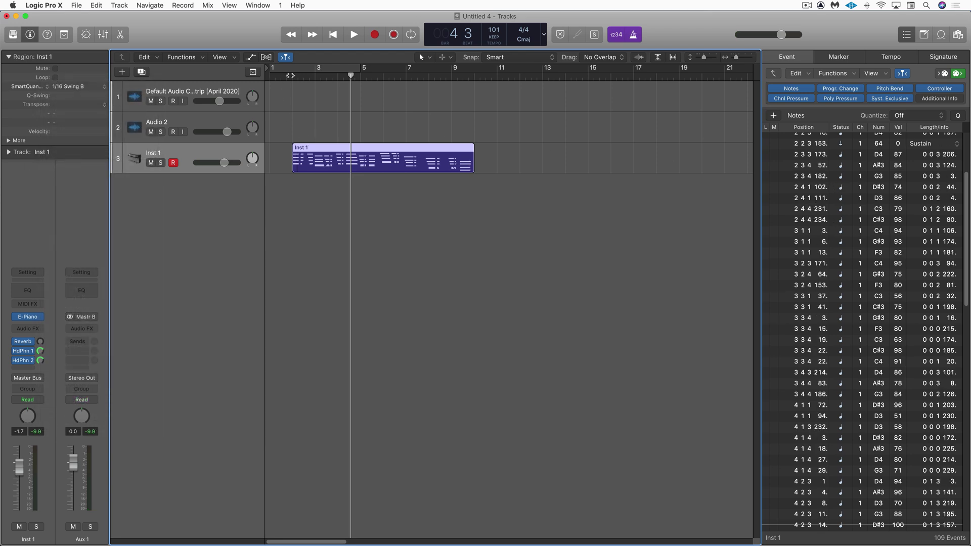
pyautogui.click(25, 88)
pyautogui.click(25, 78)
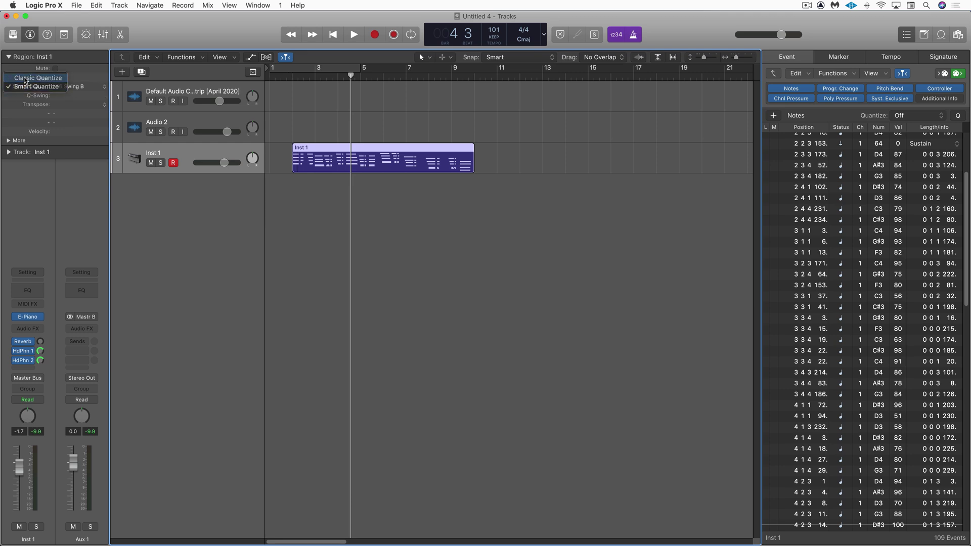
pyautogui.click(293, 78)
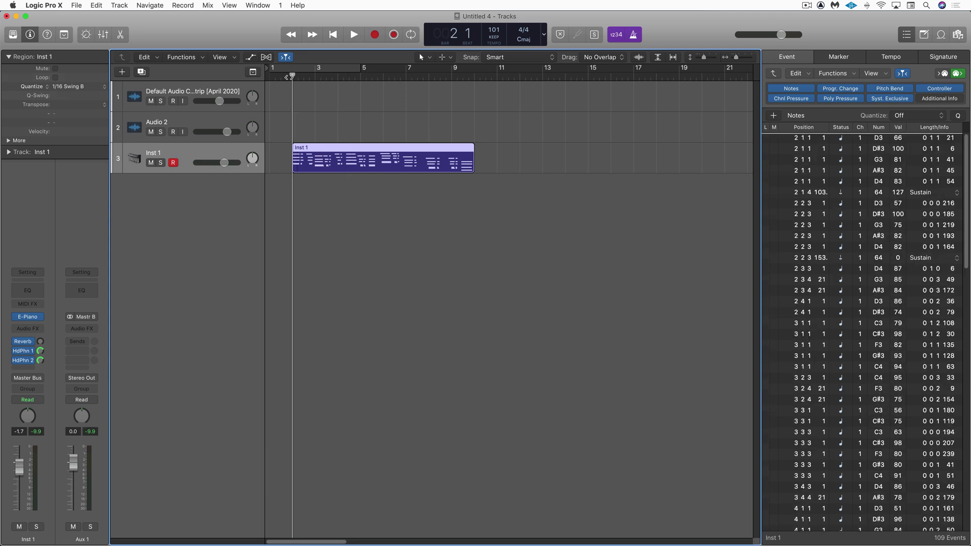
pyautogui.press('space')
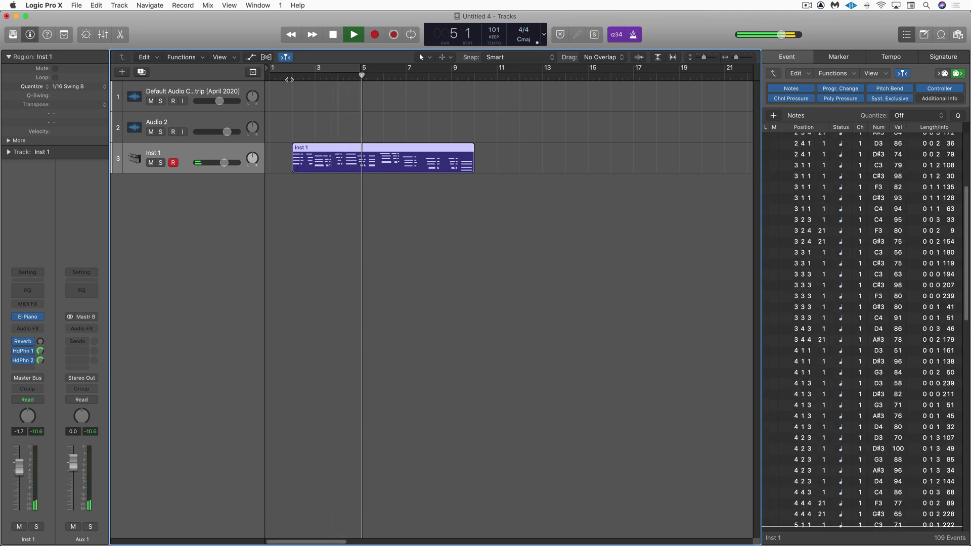
pyautogui.press('space')
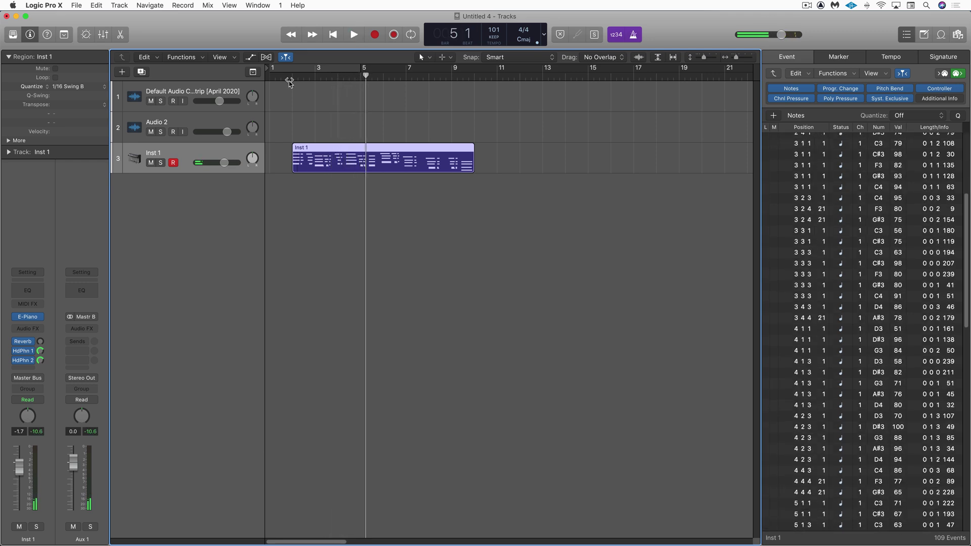
# Change the Inst 1 take's quantize mode from Classic to Smart Quantize.
pyautogui.click(31, 87)
pyautogui.click(31, 96)
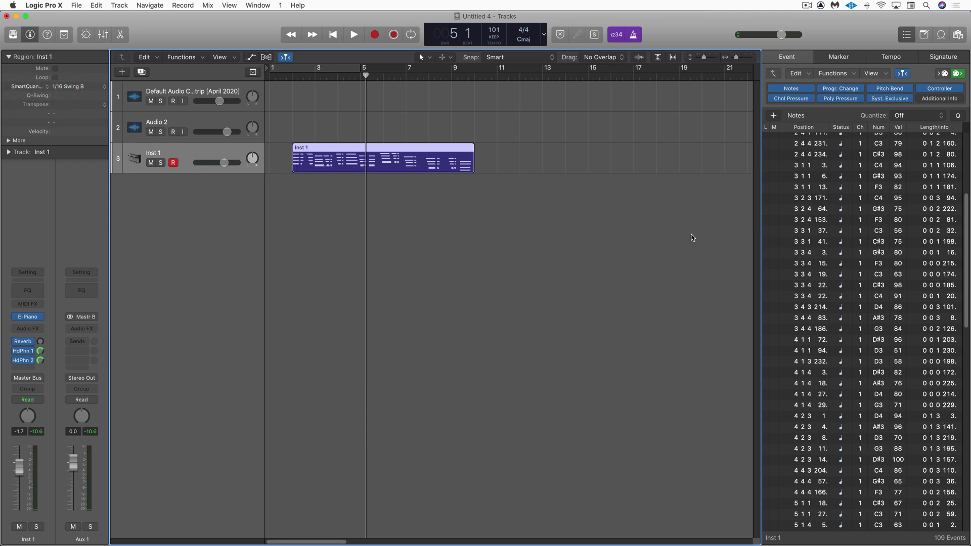